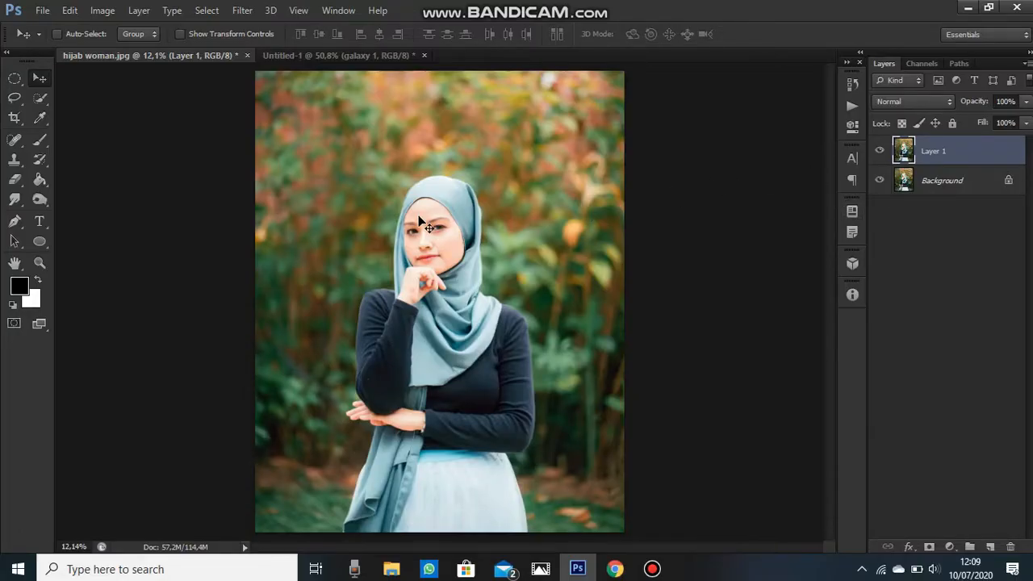
Select the woman's hijab, upper body and arms with the Quick Selection tool at brush size 125.
click(39, 101)
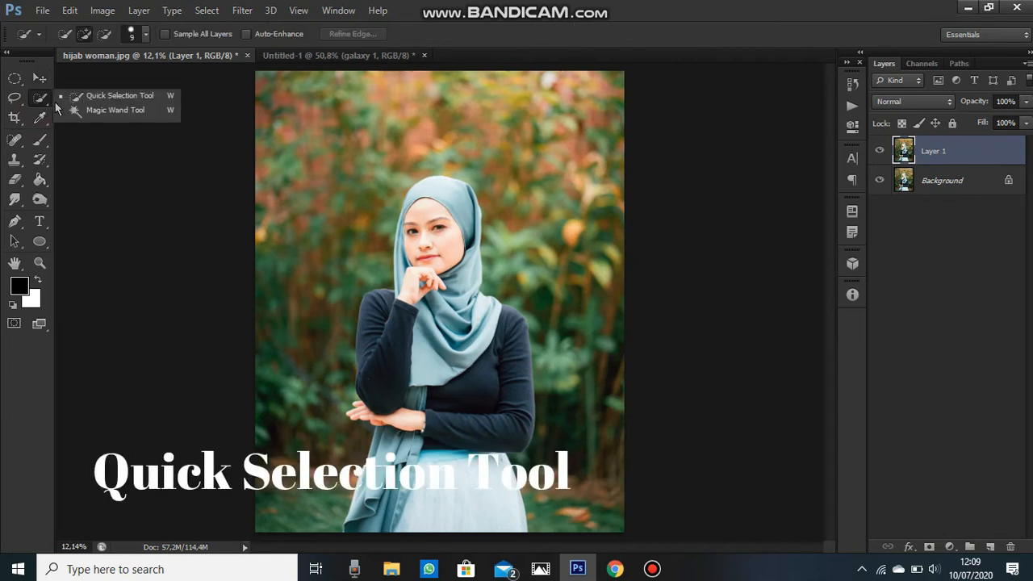
click(95, 97)
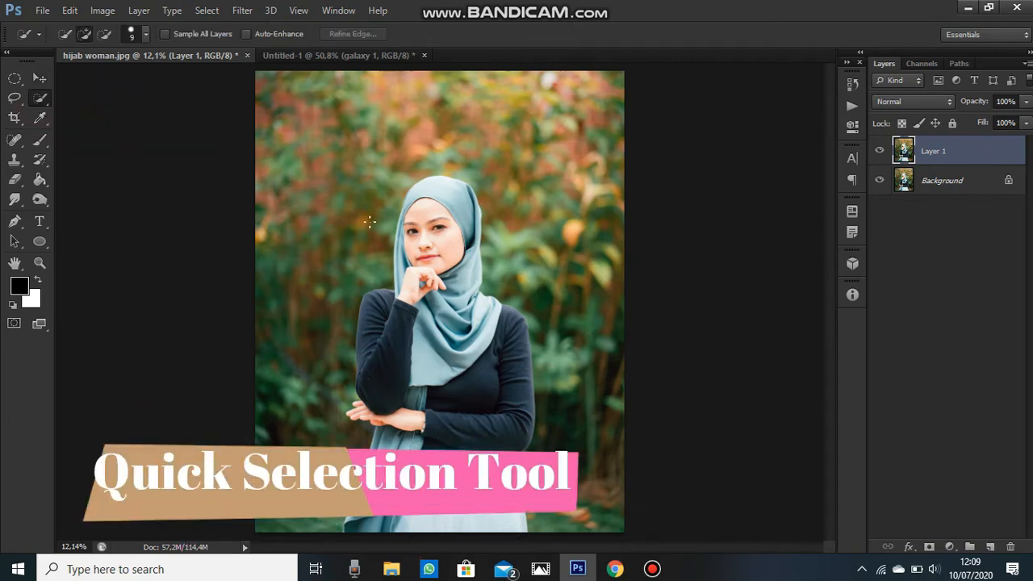
key(bracketright)
key(bracketright)
key(bracketright)
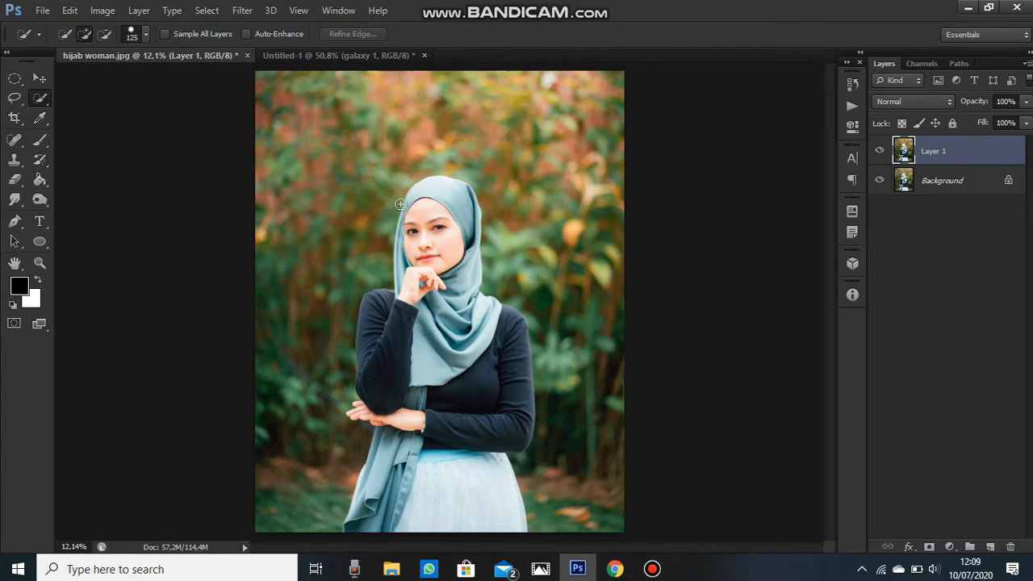
mouse_move(457, 188)
mouse_down()
mouse_move(468, 230)
mouse_move(450, 379)
mouse_up()
mouse_move(521, 322)
mouse_down()
mouse_move(427, 320)
mouse_move(364, 359)
mouse_move(417, 337)
mouse_move(403, 238)
mouse_move(501, 458)
mouse_move(371, 426)
mouse_up()
Subtract the stray background areas beside the arm and around the hijab from the selection.
key(ctrl+plus)
key(ctrl+plus)
key(ctrl+plus)
key(ctrl+plus)
alt+click(701, 369)
drag(686, 332, 697, 352)
drag(831, 291, 831, 241)
drag(528, 192, 539, 203)
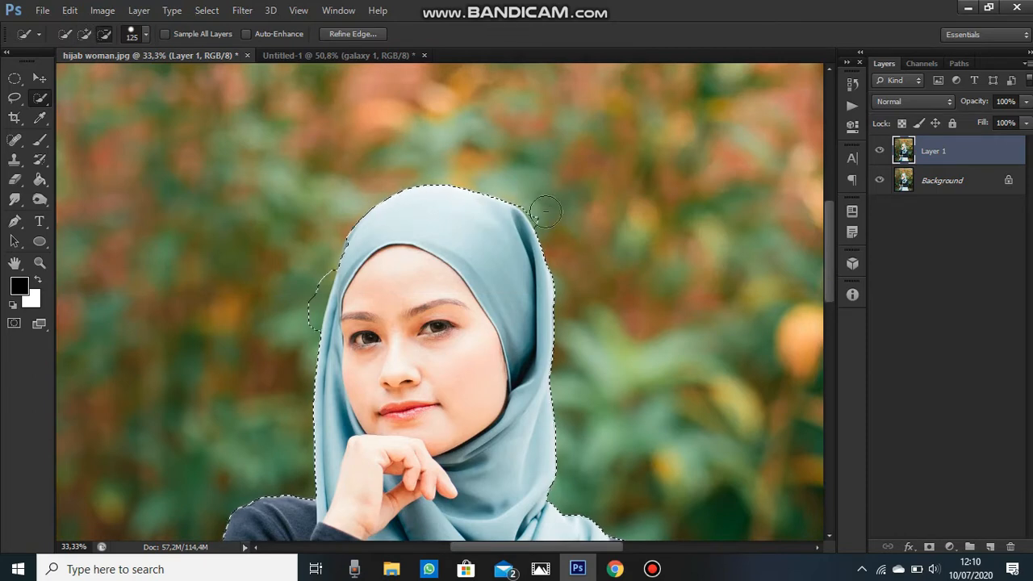
drag(322, 269, 315, 287)
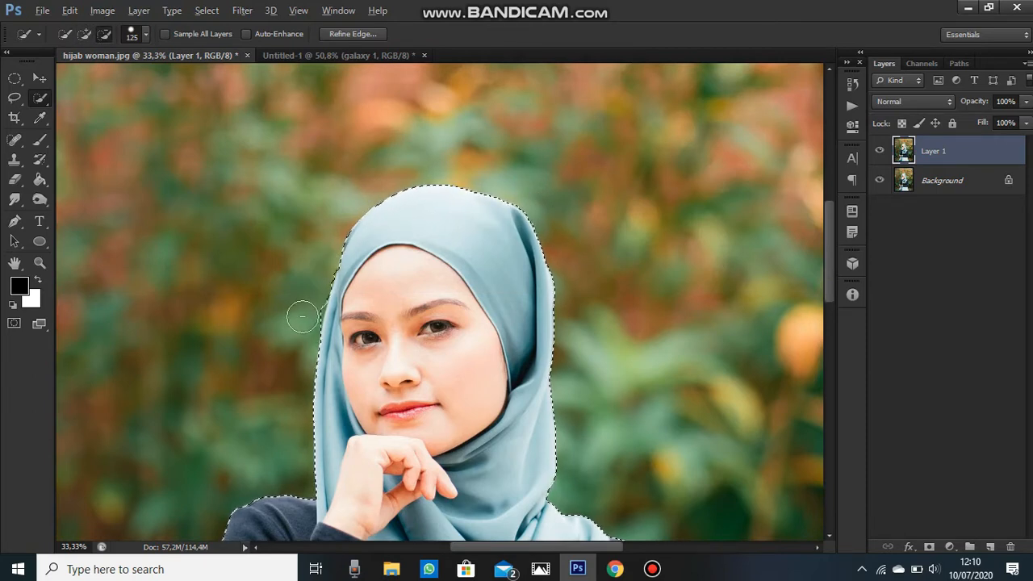
drag(830, 252, 816, 372)
key(q)
key(q)
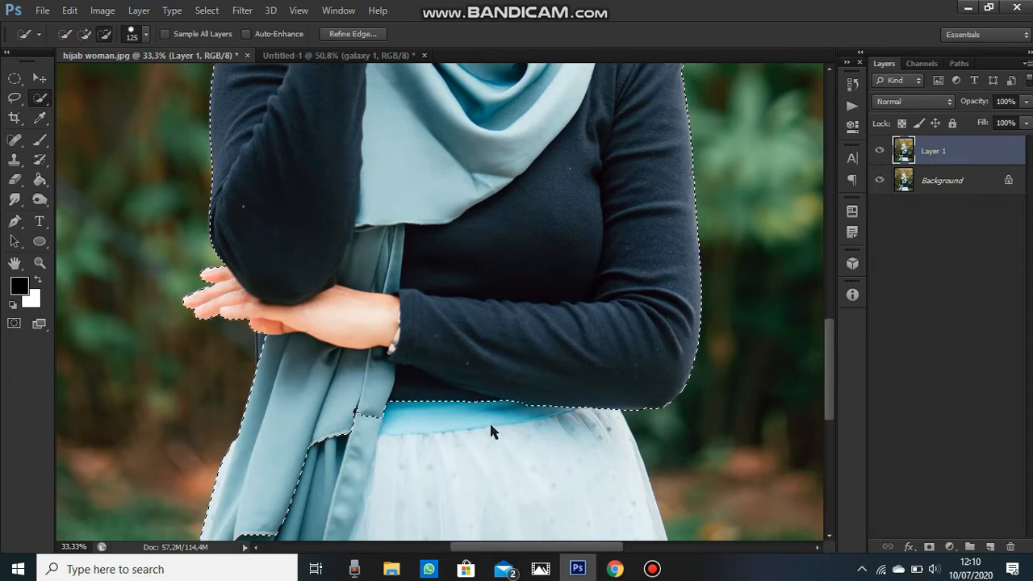
Copy the selected woman to a new layer and hide Layer 1 and the Background layer.
key(ctrl+0)
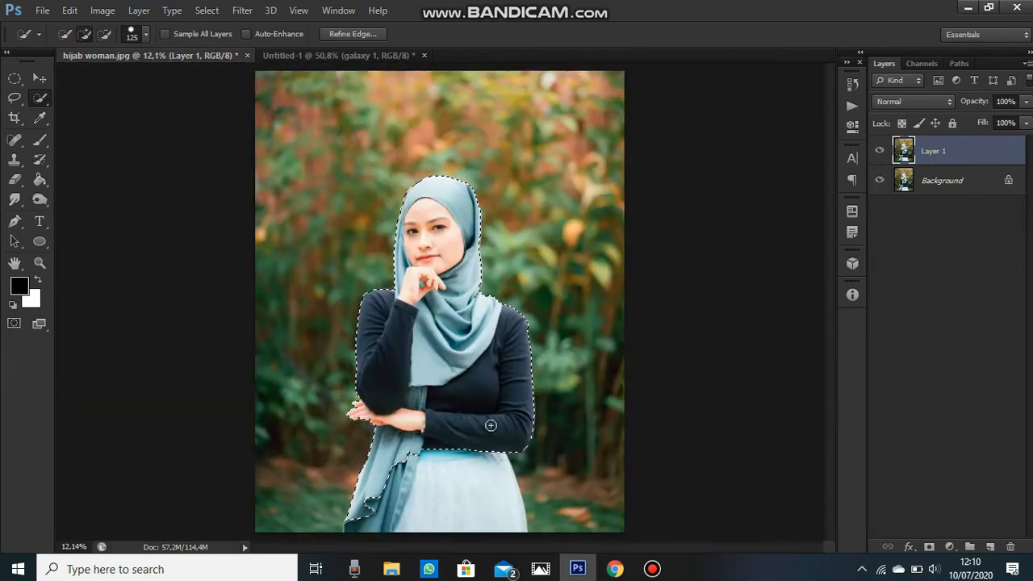
key(ctrl+j)
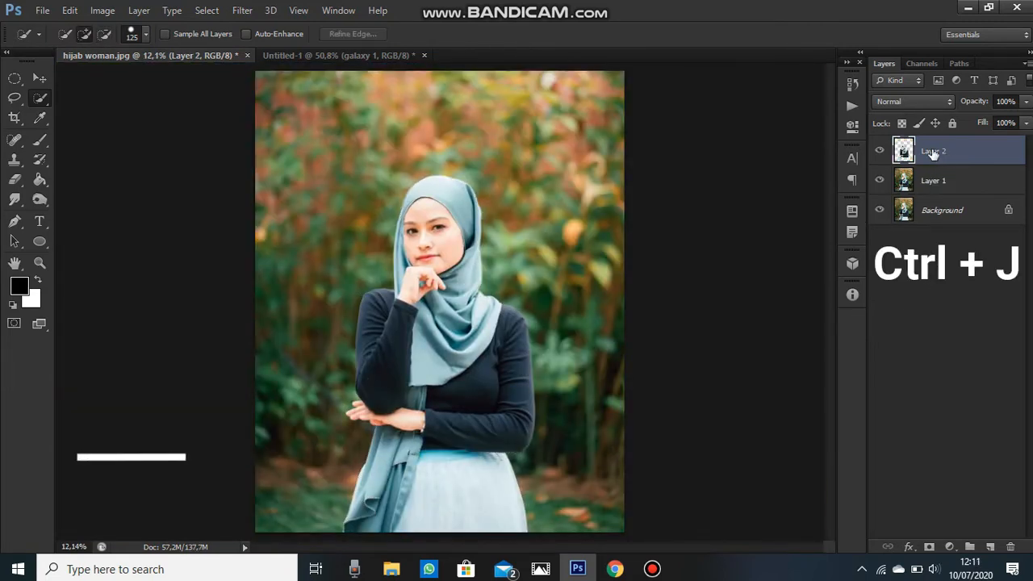
click(881, 209)
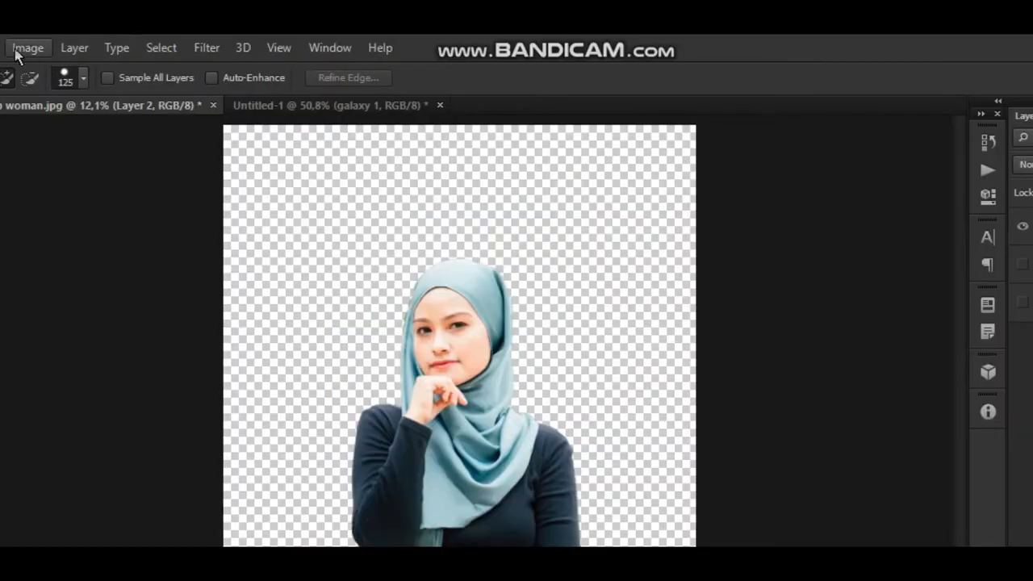
Apply a Threshold adjustment with level 130 to the cut-out woman on Layer 2.
click(97, 9)
mouse_move(91, 105)
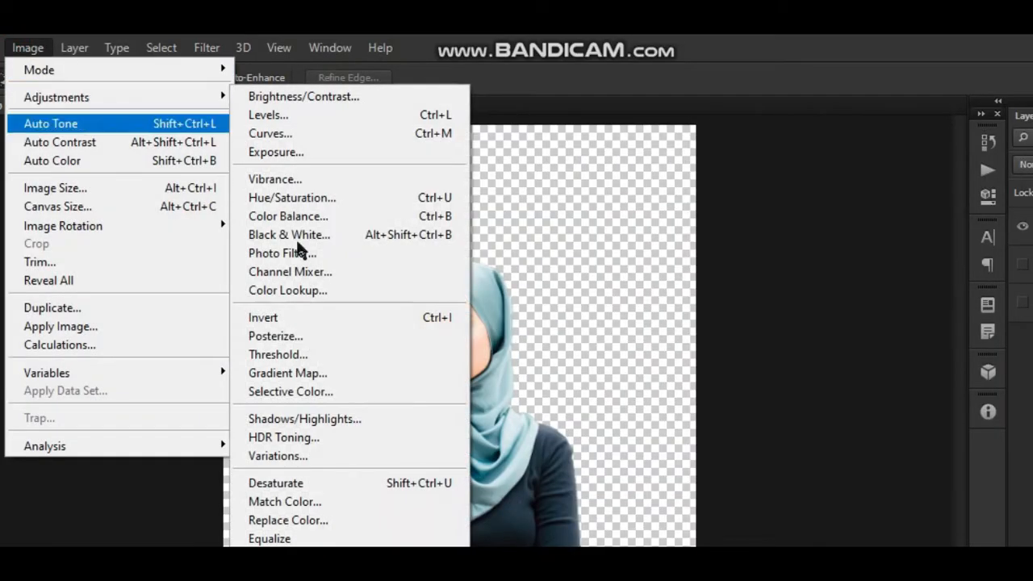
click(277, 355)
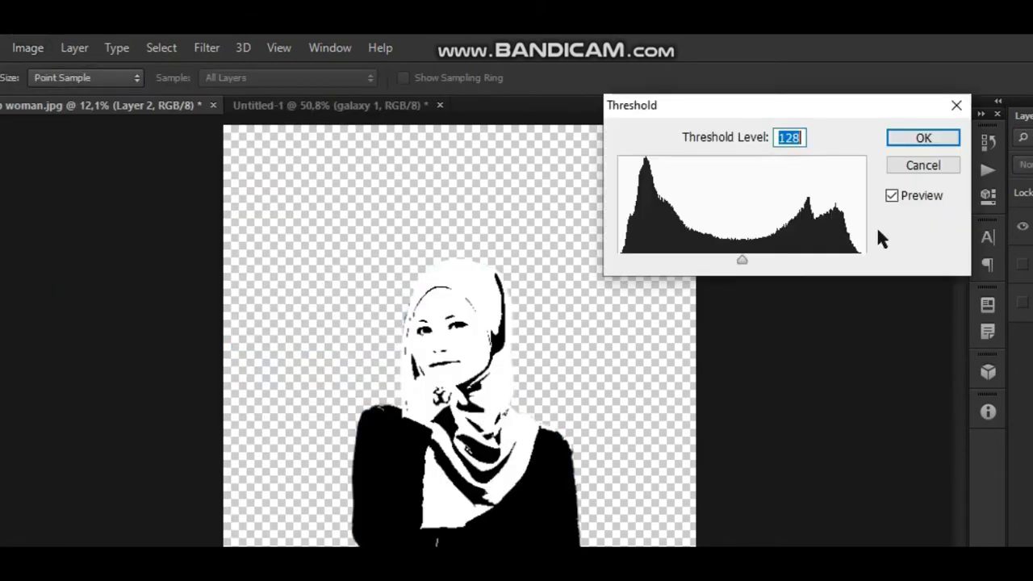
mouse_move(737, 260)
mouse_down()
mouse_move(787, 268)
mouse_move(876, 255)
mouse_move(617, 257)
mouse_move(779, 261)
mouse_move(731, 259)
mouse_move(745, 262)
mouse_up()
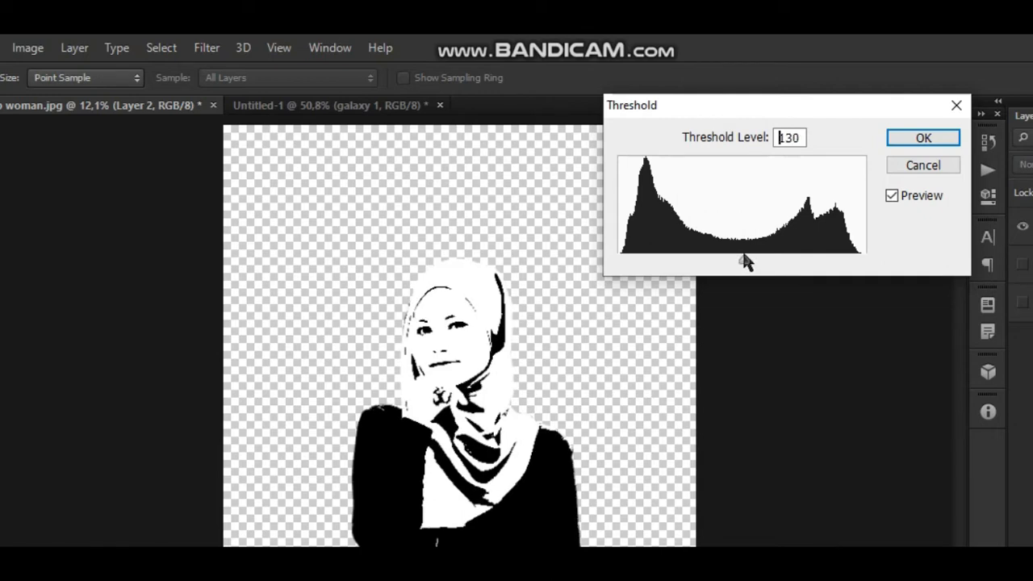
mouse_move(744, 262)
mouse_down()
mouse_move(711, 262)
mouse_move(744, 262)
mouse_up()
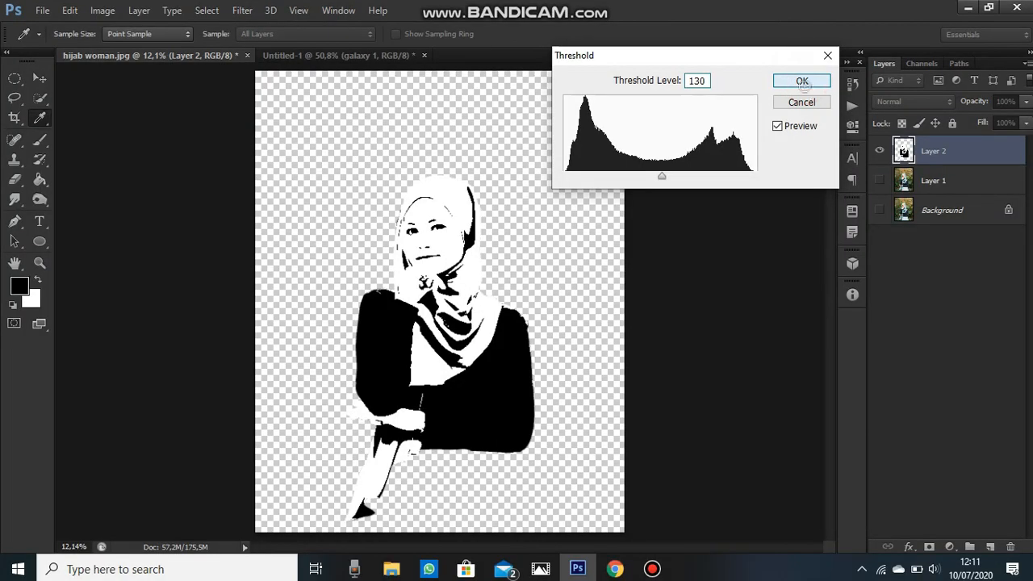
click(924, 139)
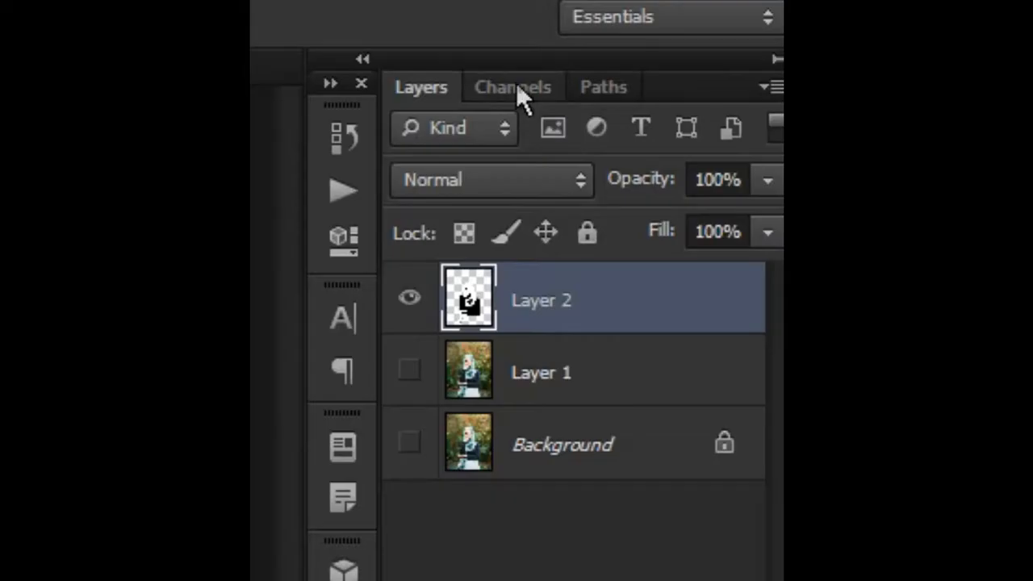
Load the RGB channel as a selection and invert it to select the black areas of Layer 2.
click(921, 65)
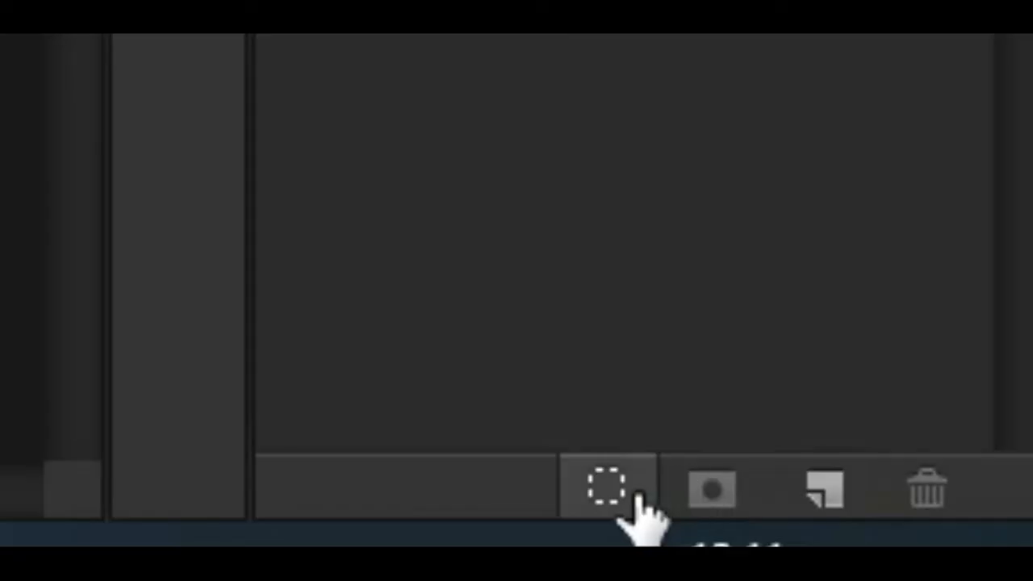
click(628, 490)
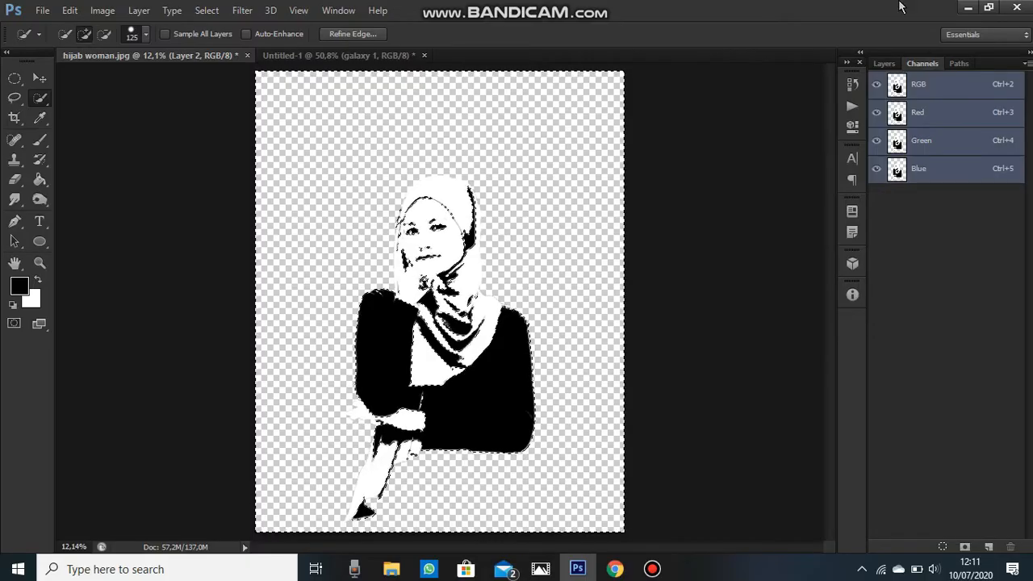
click(890, 64)
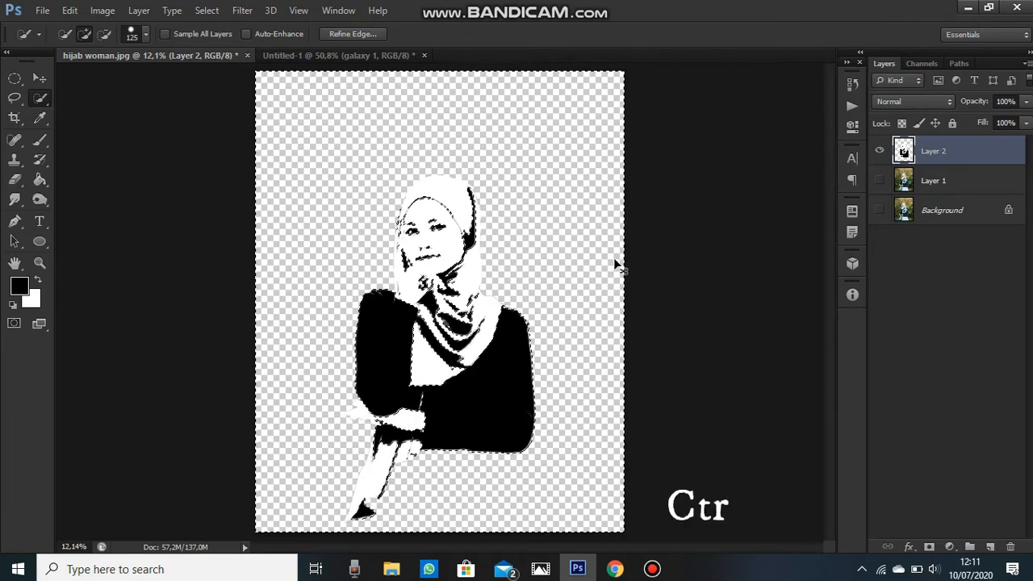
key(ctrl+shift+i)
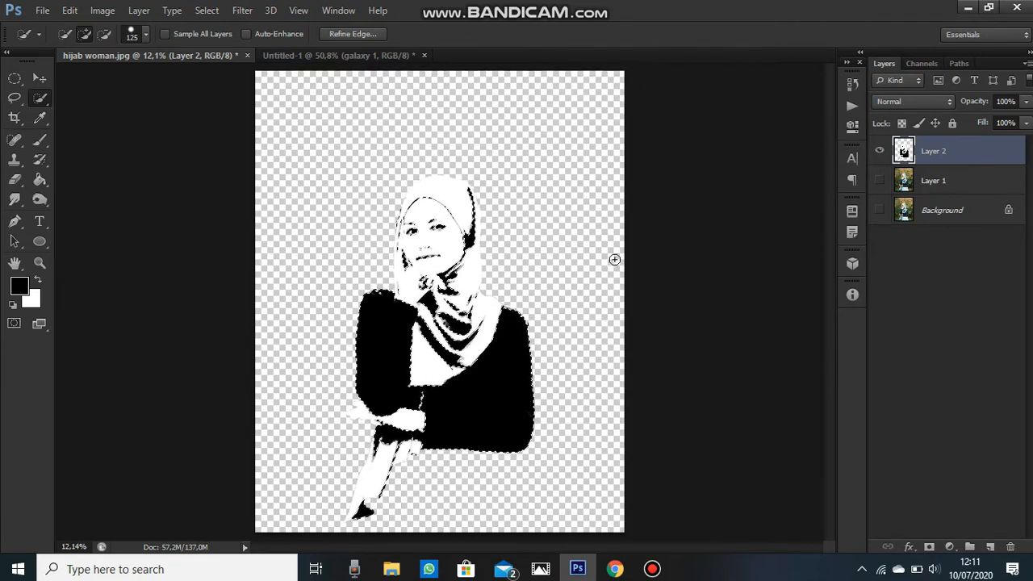
Copy the selected black areas to a new layer and hide Layer 2.
key(ctrl+j)
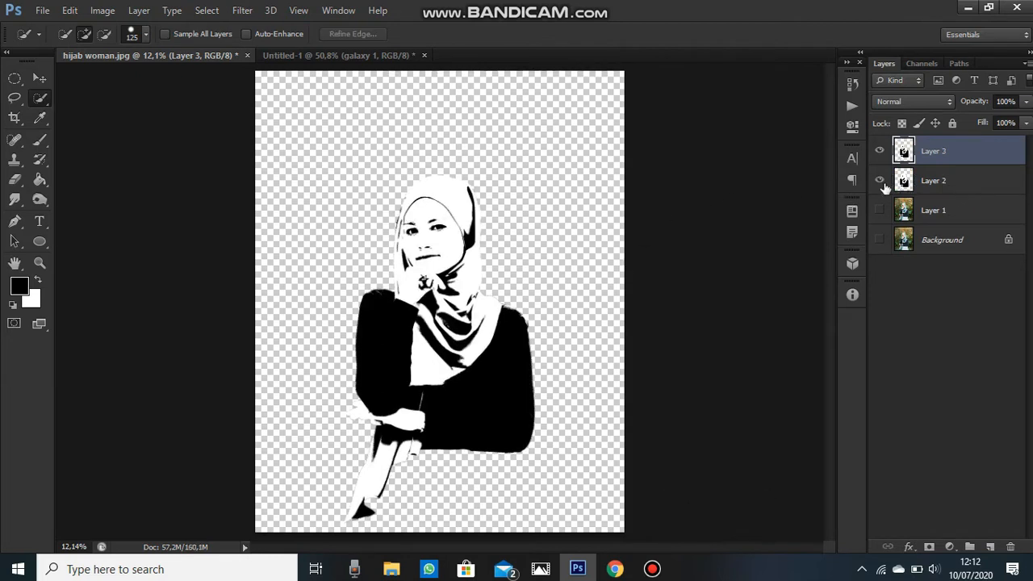
click(880, 181)
click(880, 181)
click(880, 181)
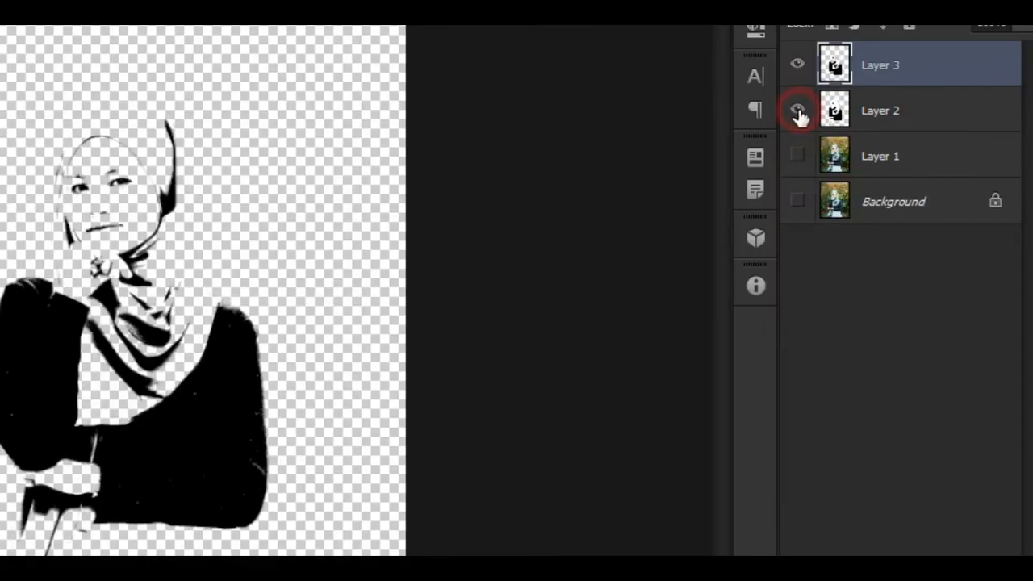
click(798, 113)
click(798, 112)
click(798, 112)
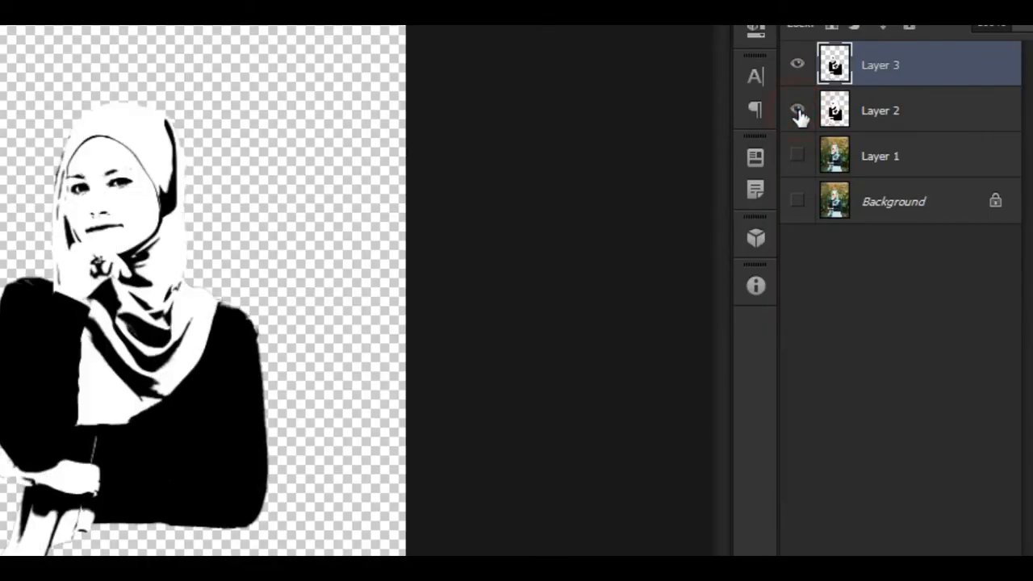
click(798, 112)
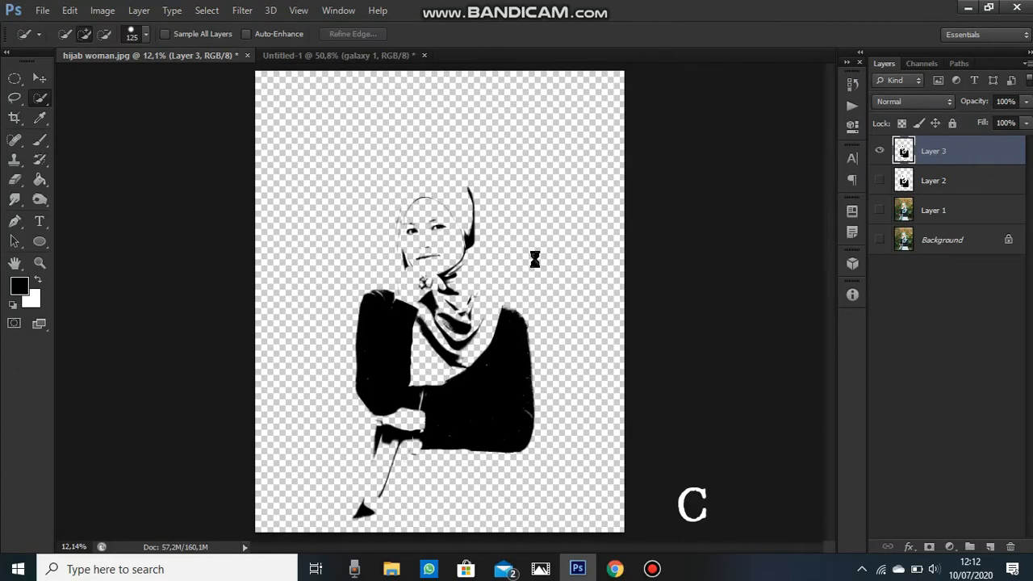
Create a white 1920 × 1080 pixel document at 300 pixels/inch and add a gradient fill layer with the black-to-white preset.
key(ctrl+n)
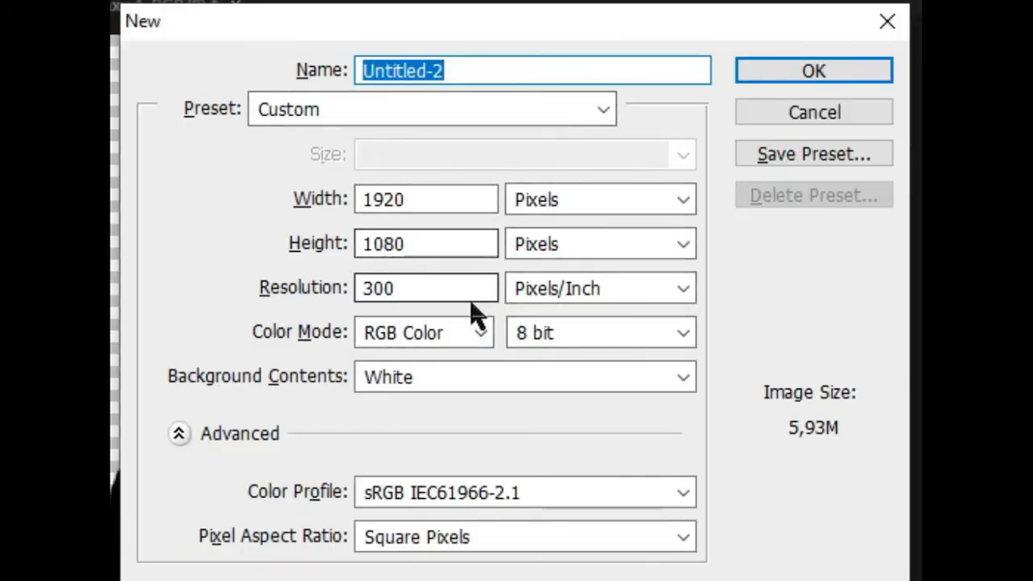
click(856, 74)
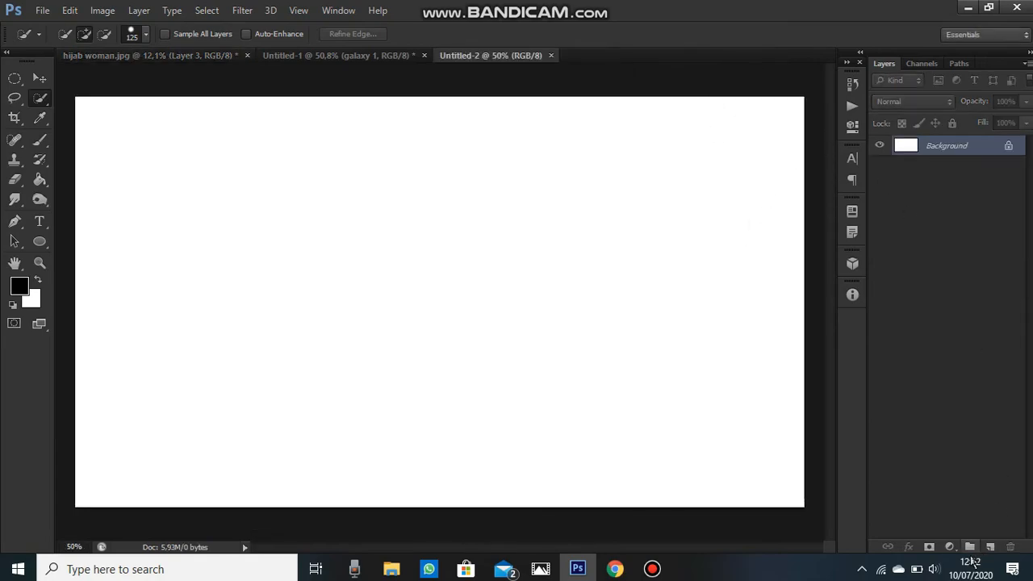
click(955, 546)
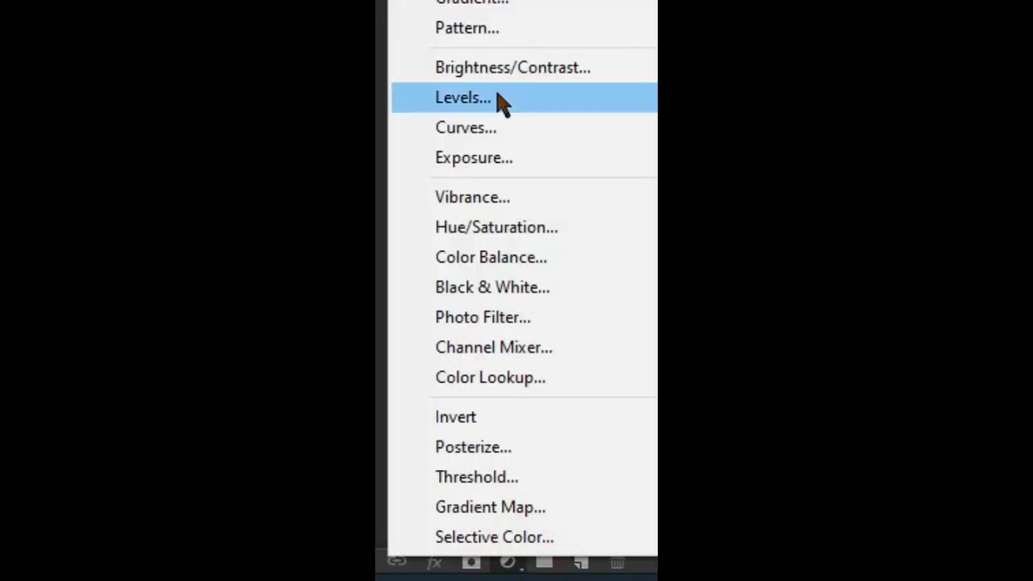
click(480, 8)
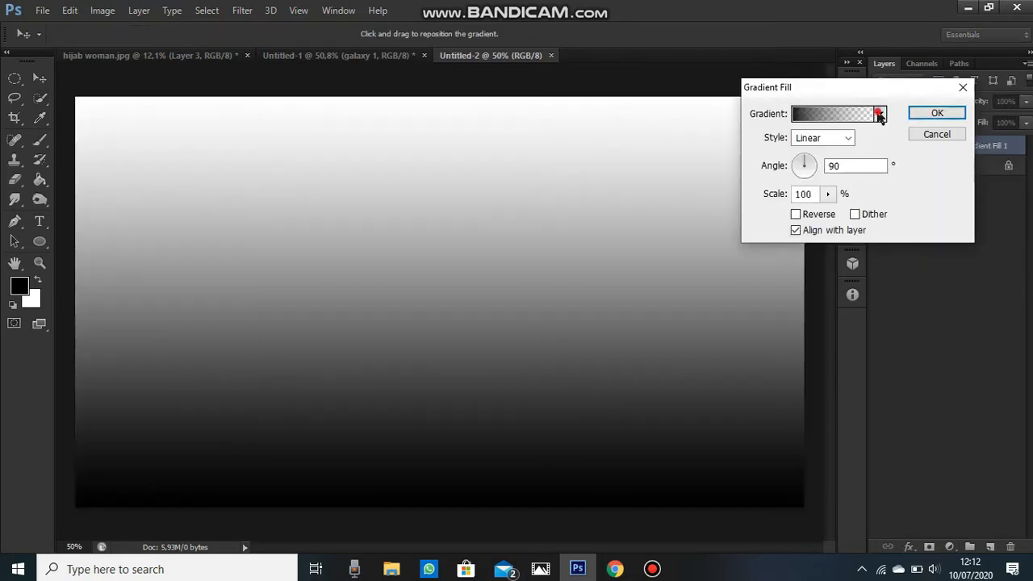
click(880, 114)
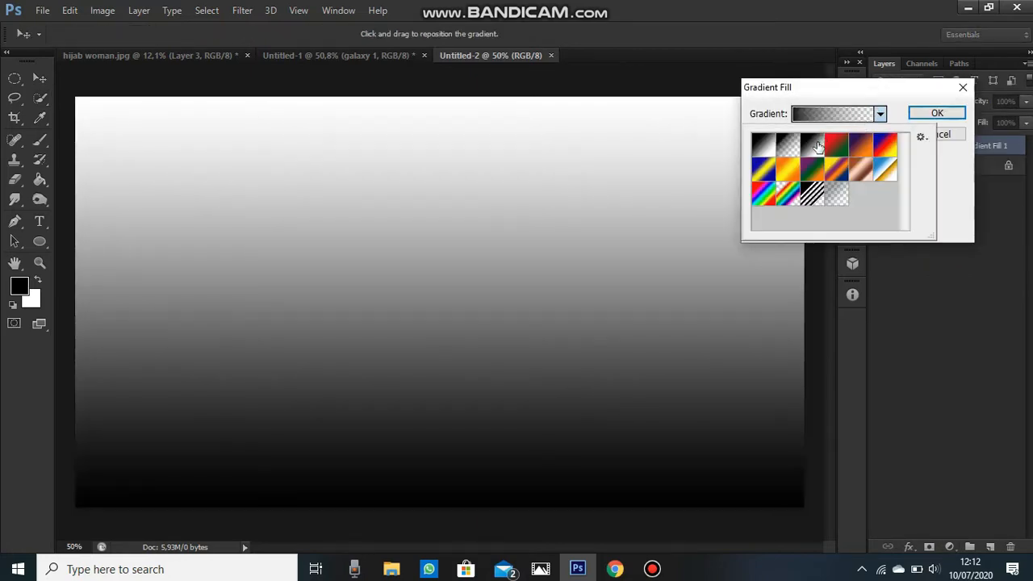
click(813, 145)
click(899, 114)
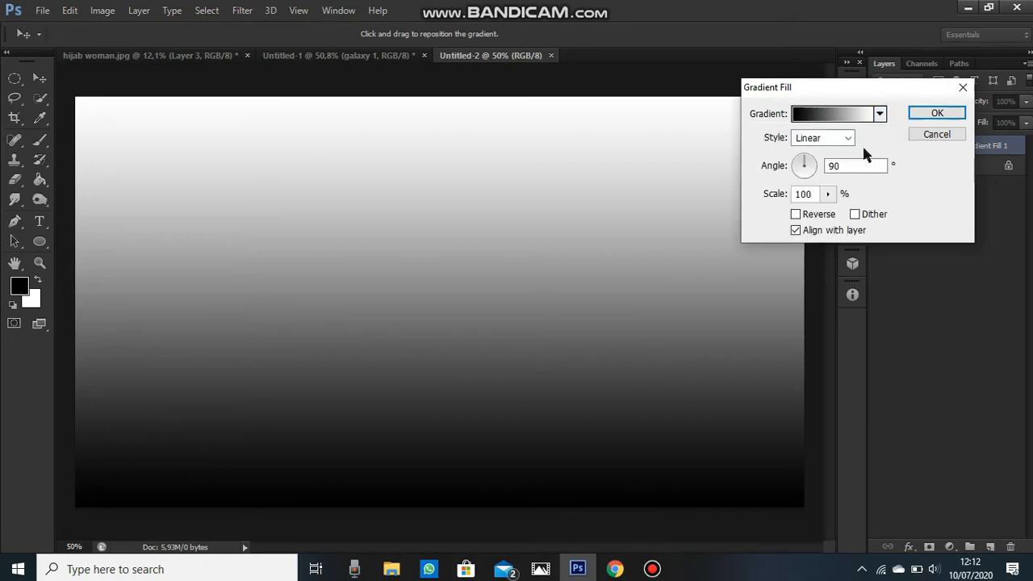
Set the gradient fill to Radial style, reversed, with a scale of 800%.
click(848, 138)
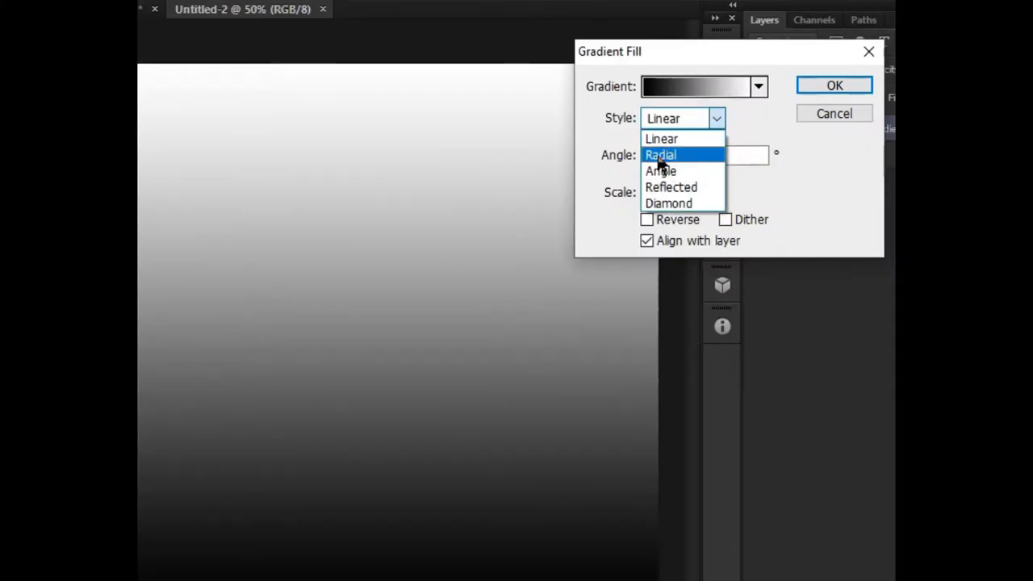
click(659, 157)
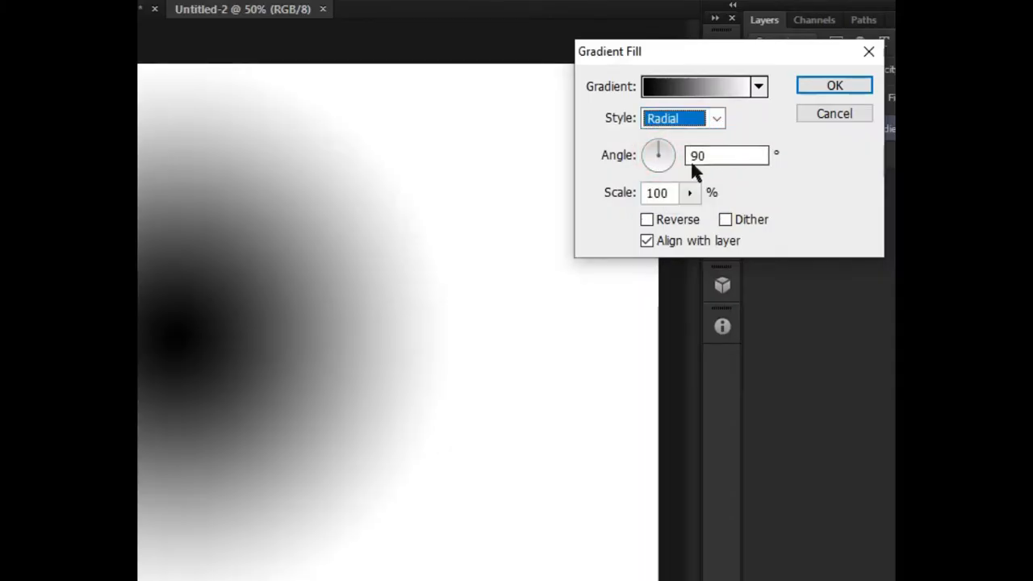
click(647, 220)
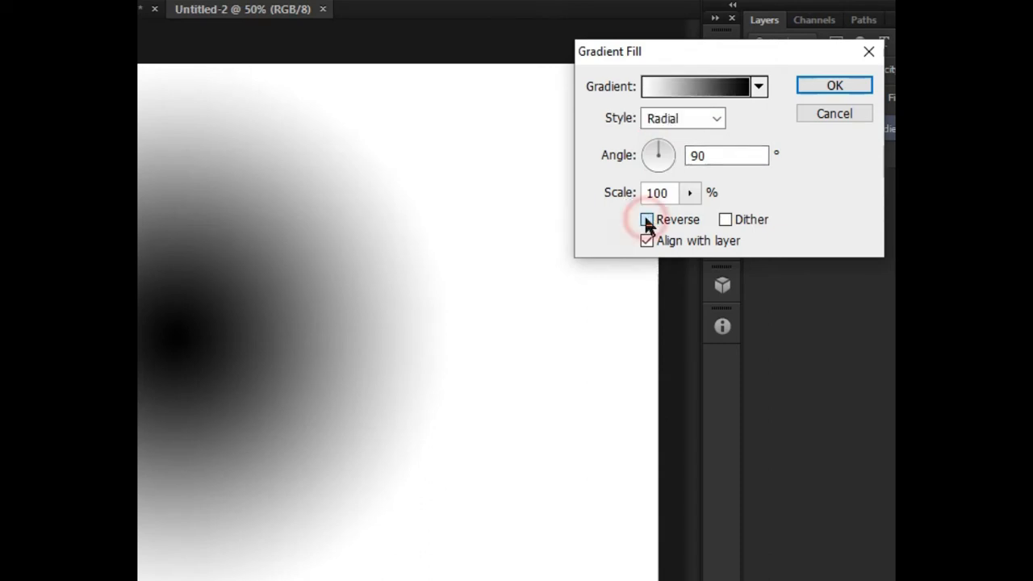
drag(605, 196, 794, 190)
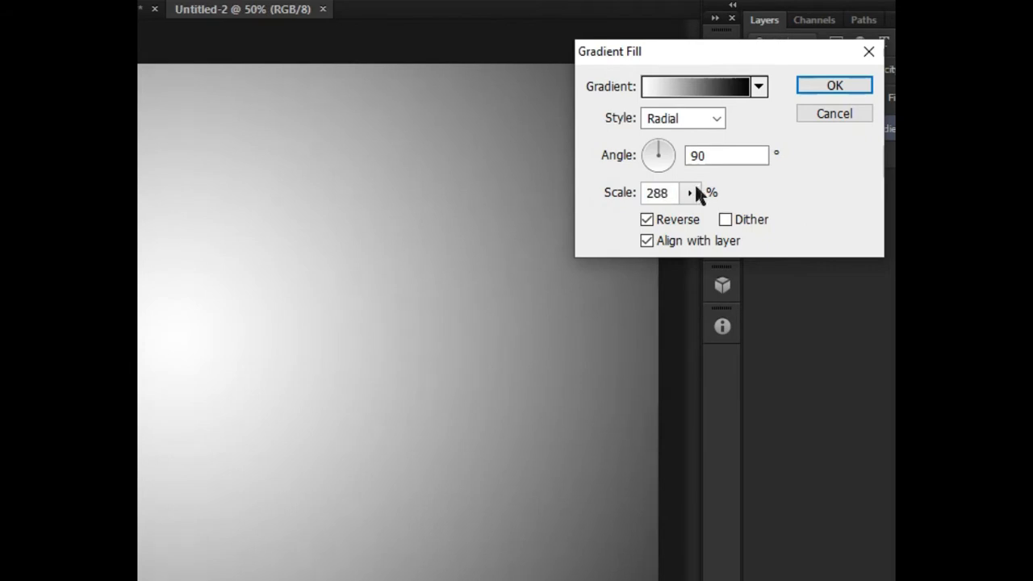
drag(668, 187, 600, 198)
text(800)
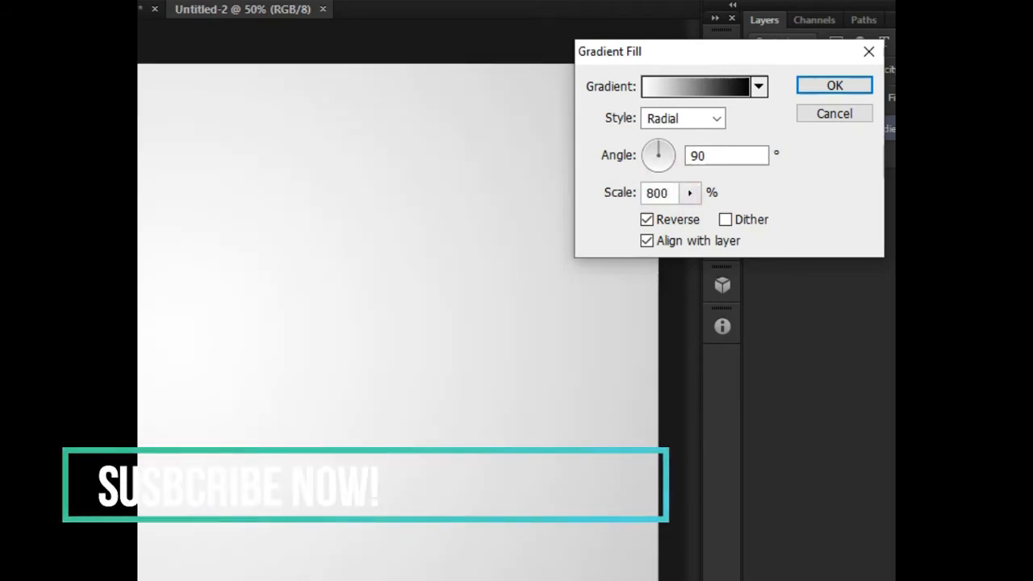
key(Return)
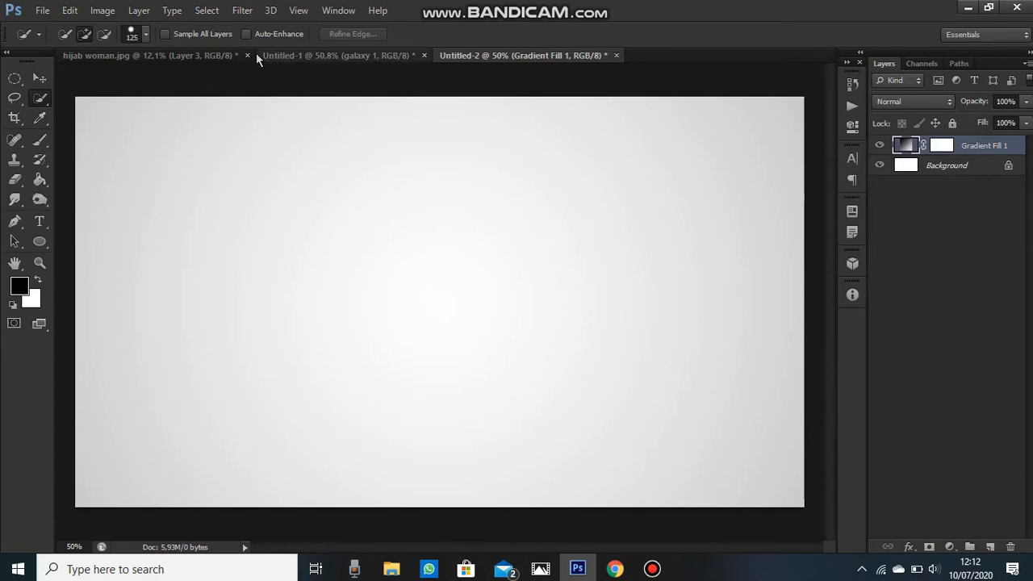
Move the Layer 3 cut-out from hijab woman.jpg into the Untitled-2 document, above the gradient fill.
click(193, 57)
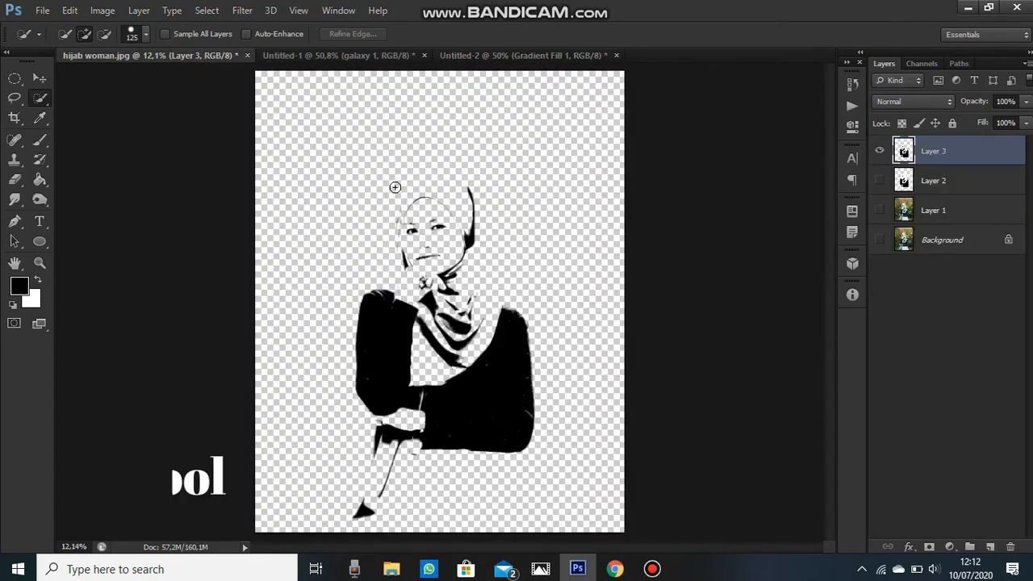
key(v)
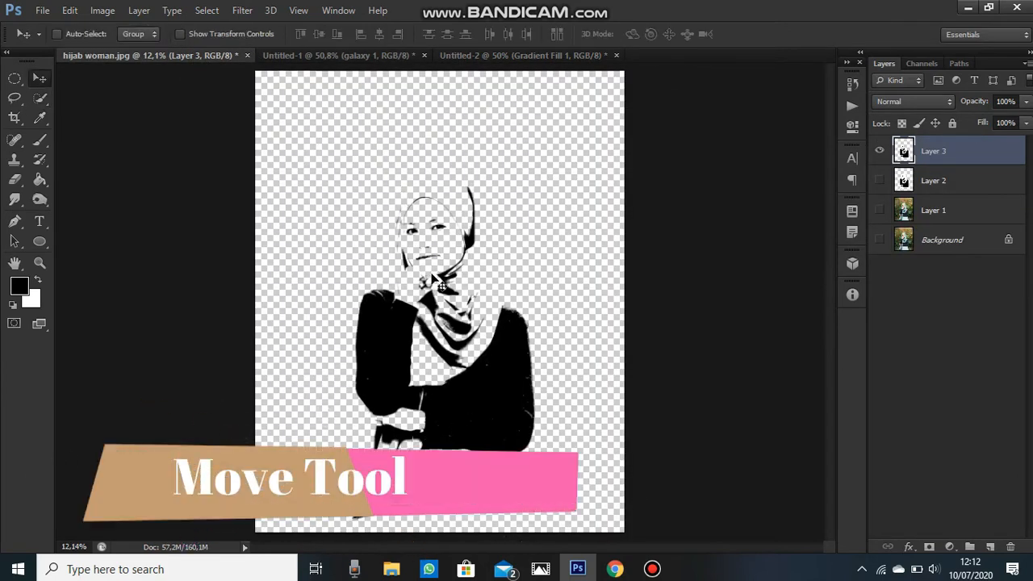
mouse_move(443, 298)
mouse_down()
mouse_move(431, 288)
mouse_move(456, 161)
mouse_move(513, 42)
mouse_move(457, 319)
mouse_move(424, 309)
mouse_up()
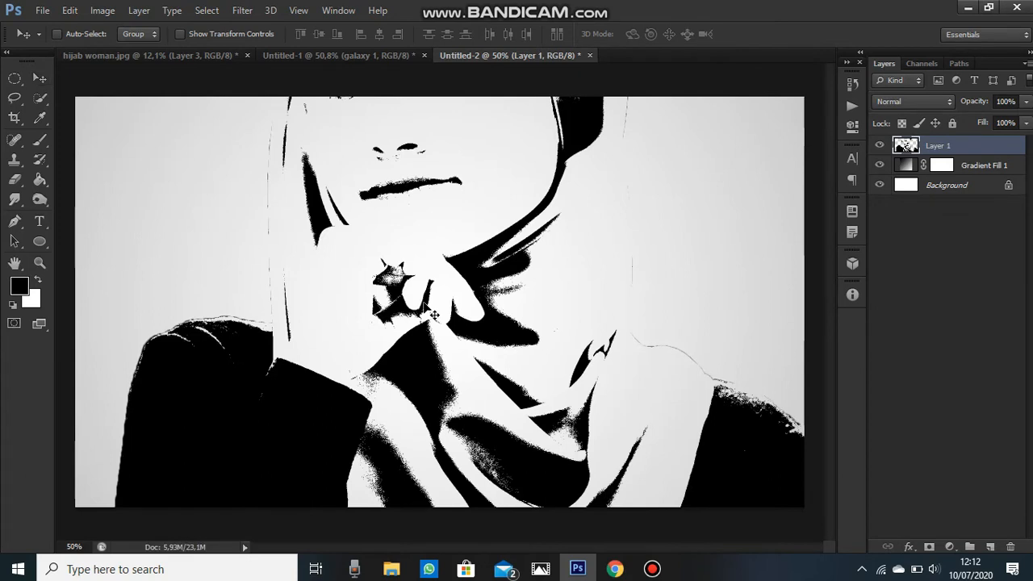
Scale the woman cut-out down proportionally so the whole figure fits inside the canvas with space around it.
key(ctrl+t)
key(ctrl+0)
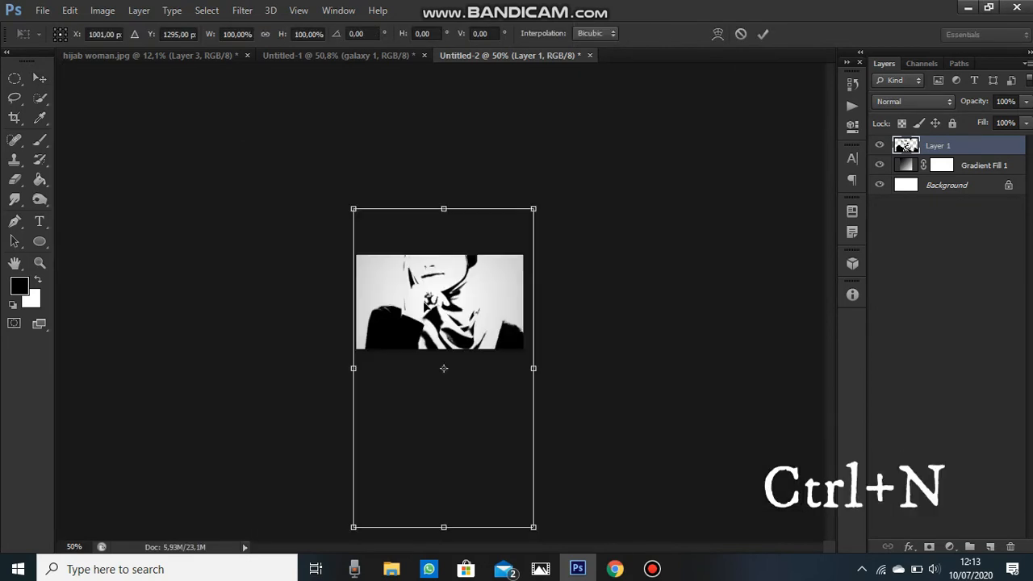
drag(471, 278, 474, 210)
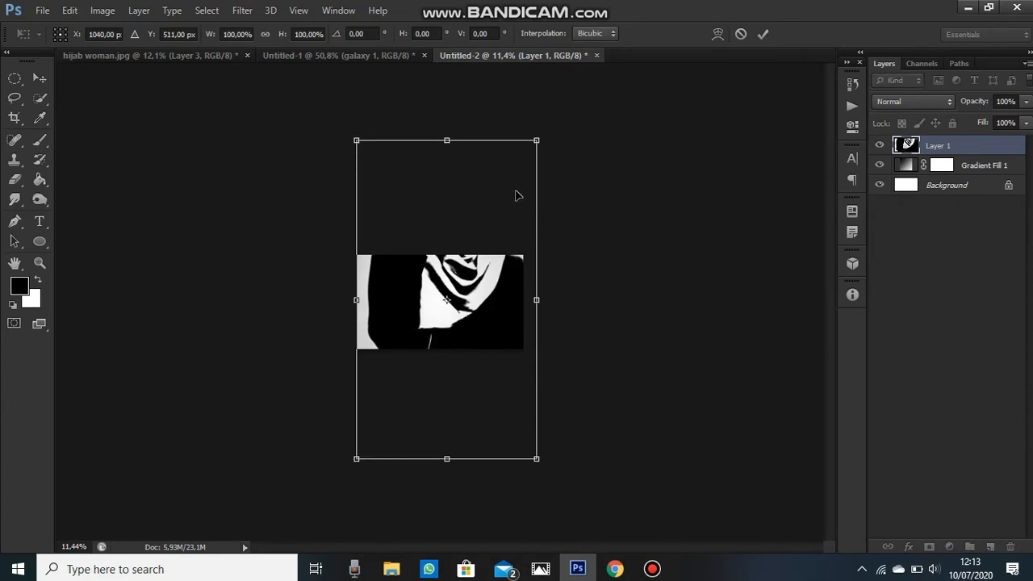
drag(538, 140, 483, 257)
key(ctrl+0)
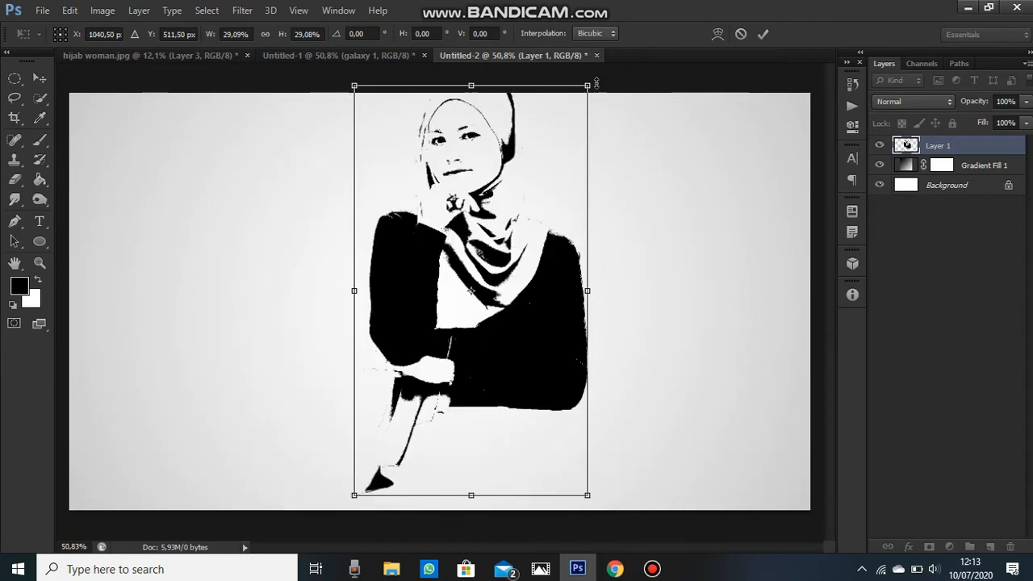
drag(587, 87, 545, 161)
click(762, 33)
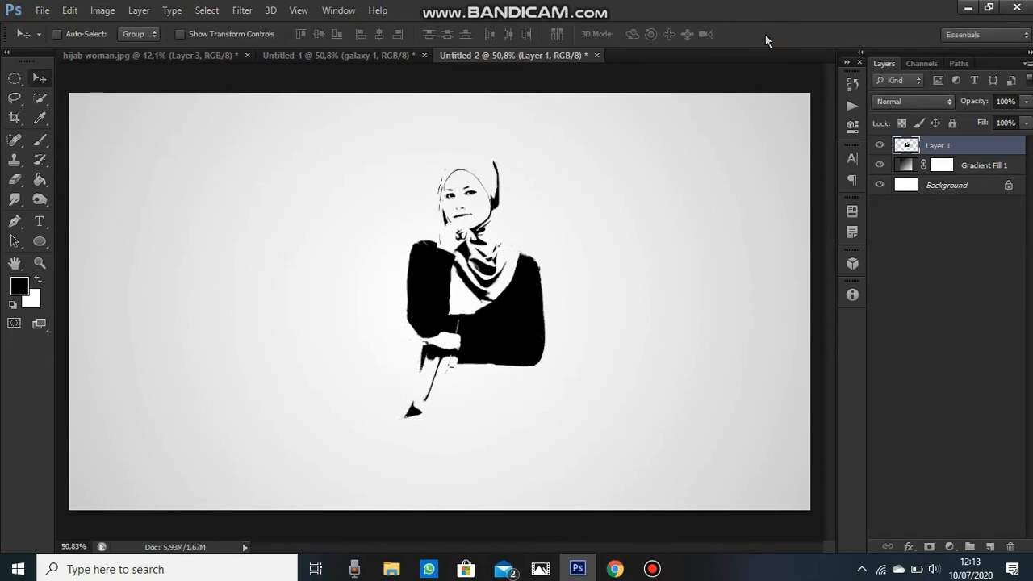
key(ctrl+0)
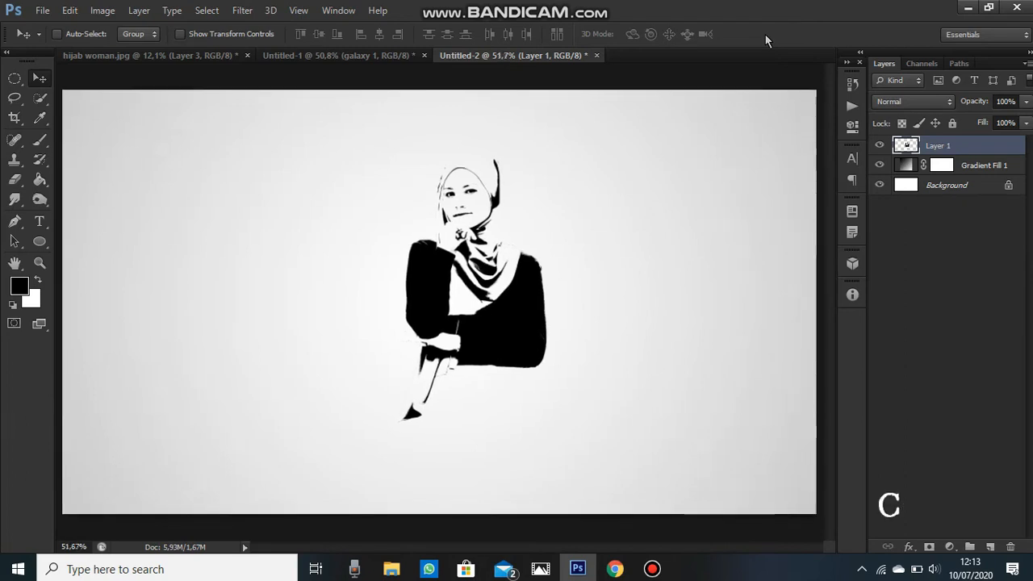
Center the woman cut-out vertically and horizontally on the canvas, leaving nothing selected.
key(ctrl+a)
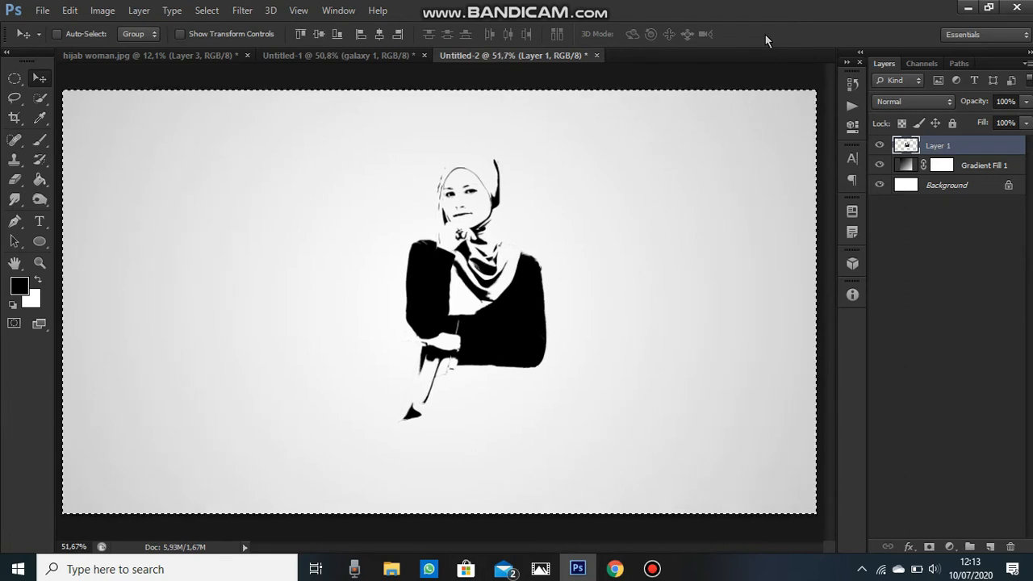
click(319, 34)
click(381, 34)
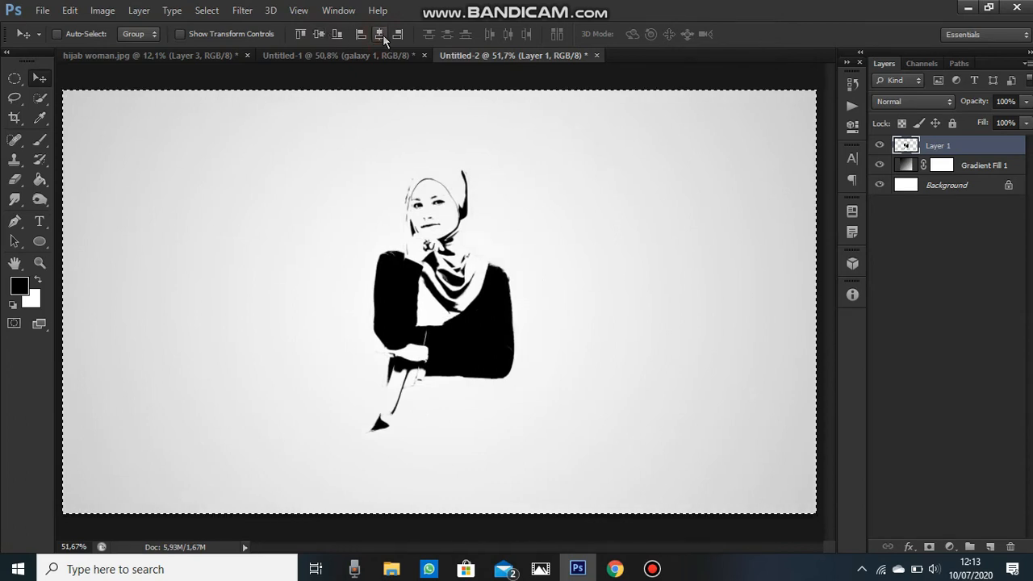
key(ctrl+d)
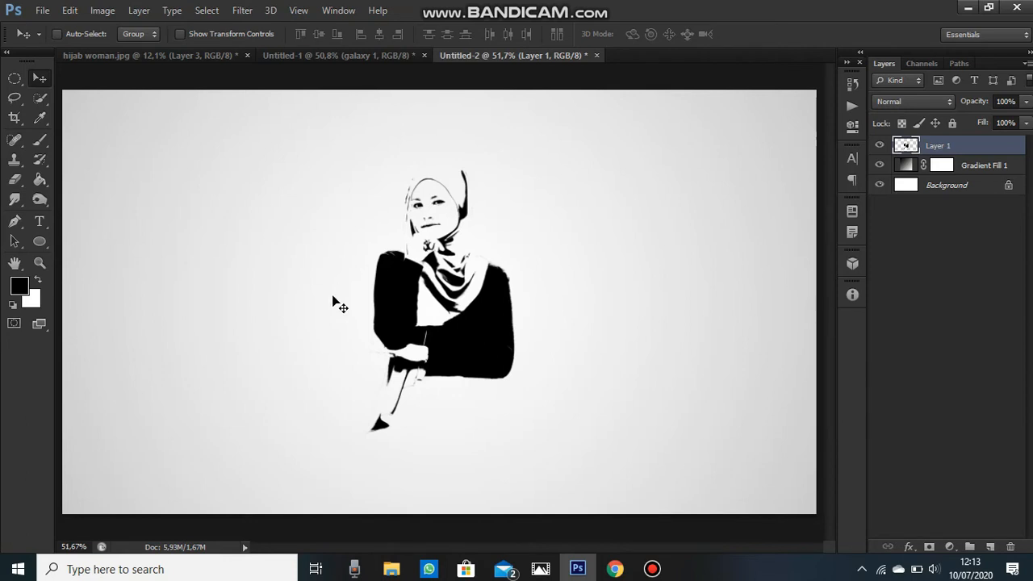
Draw an ellipse shape as a circle of about 554 px over the woman, with no fill and a black stroke.
click(40, 242)
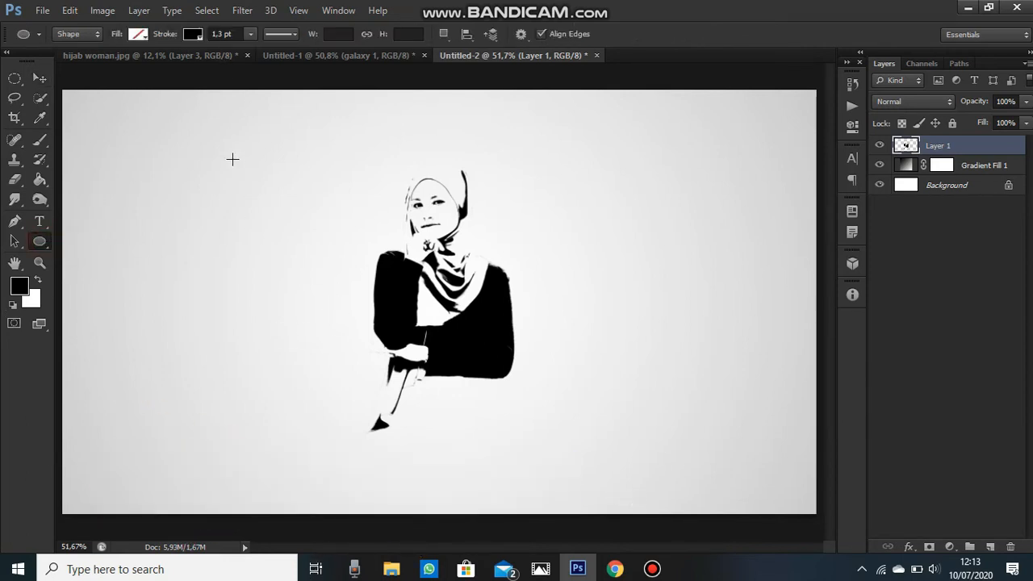
click(138, 35)
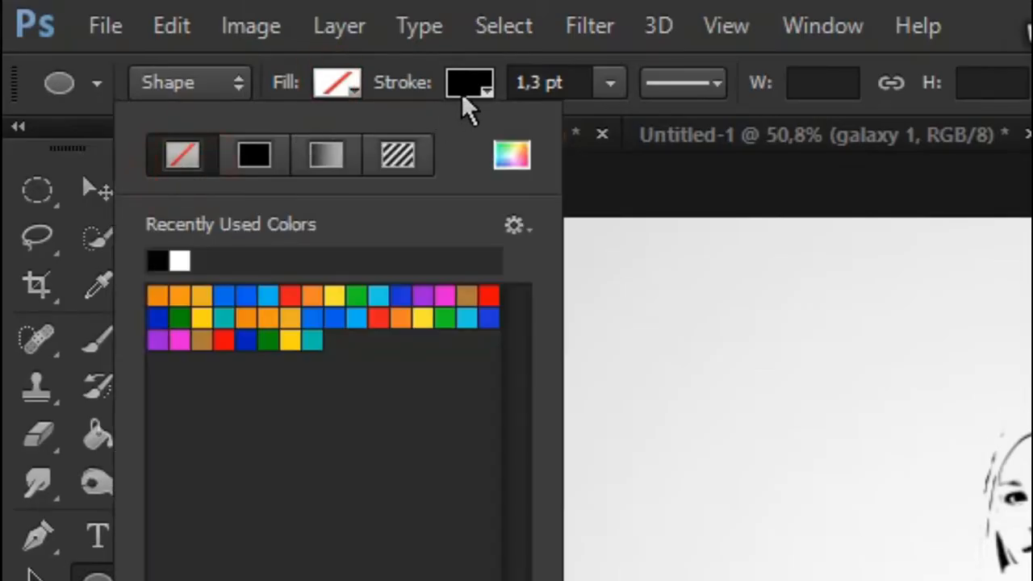
click(467, 84)
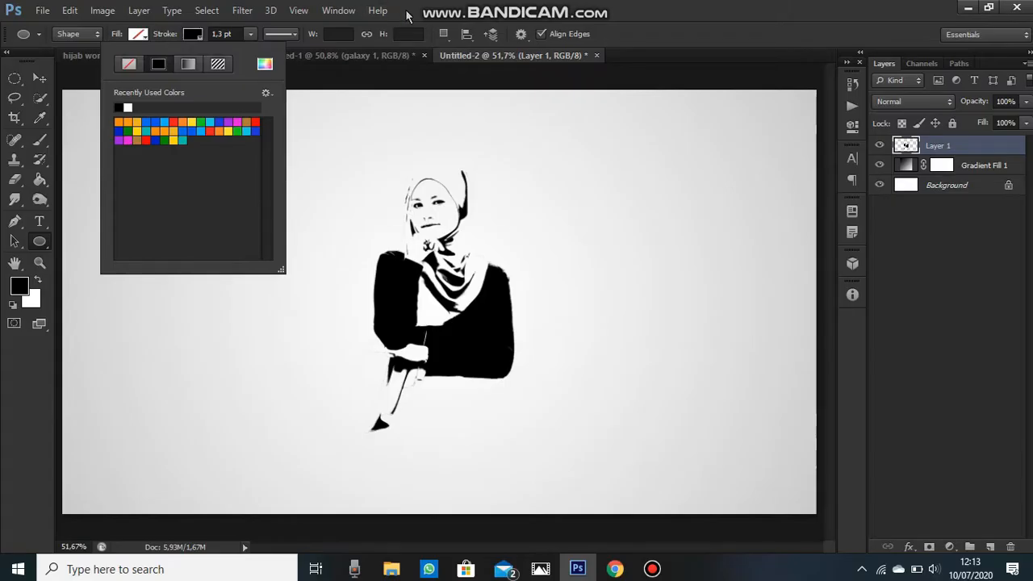
click(1015, 21)
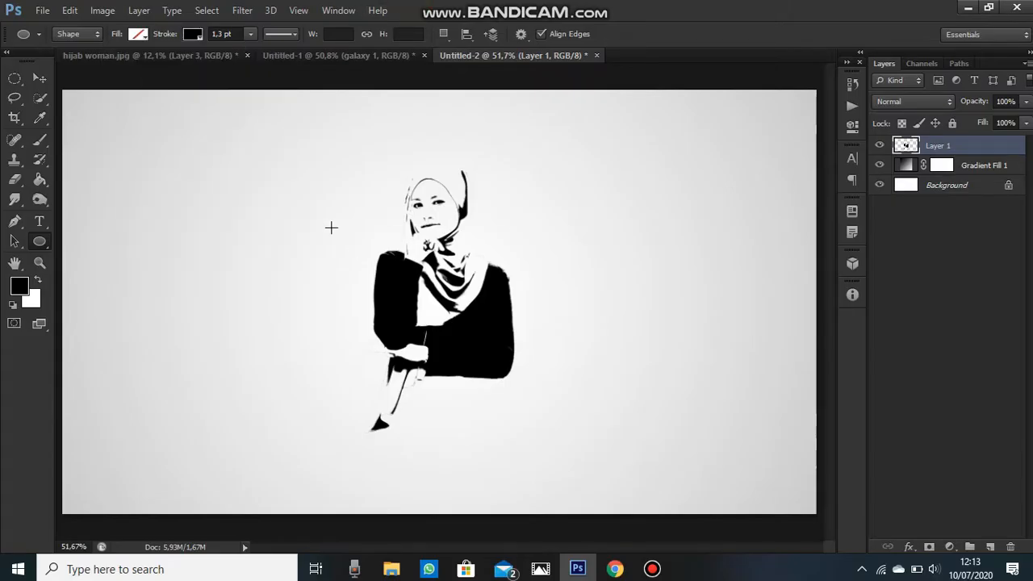
mouse_move(292, 182)
mouse_down()
mouse_move(507, 353)
mouse_move(553, 373)
mouse_move(572, 401)
mouse_move(562, 399)
mouse_up()
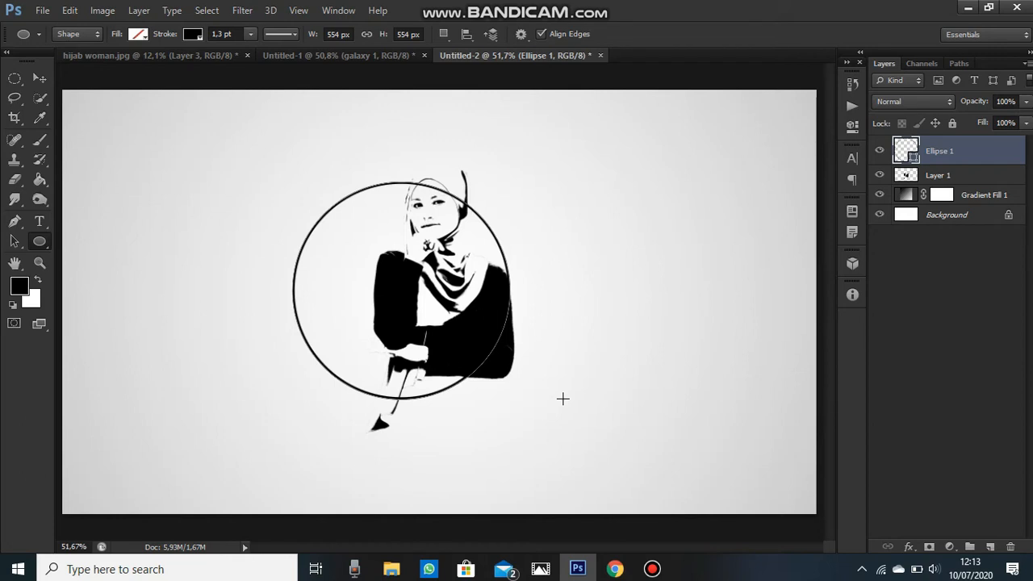
Set the circle's stroke width to 3 pt.
click(222, 34)
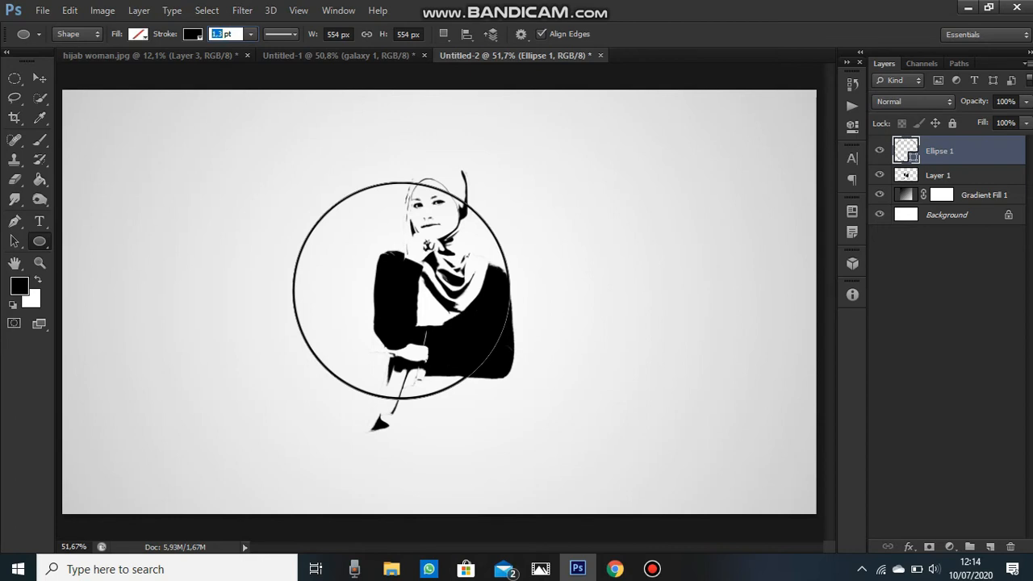
text(3)
key(Return)
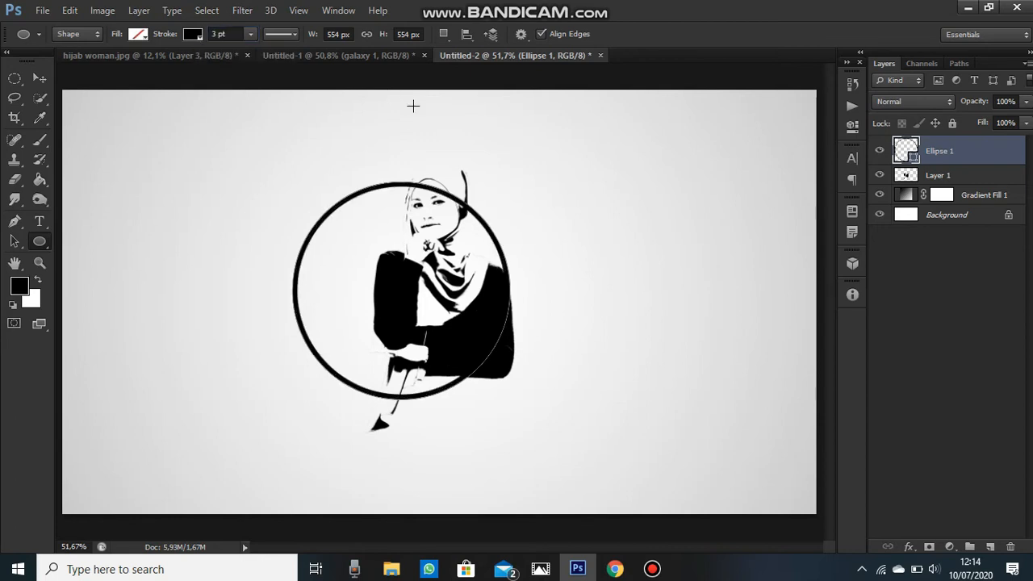
Center the circle vertically and horizontally on the canvas and clear the selection.
key(ctrl+a)
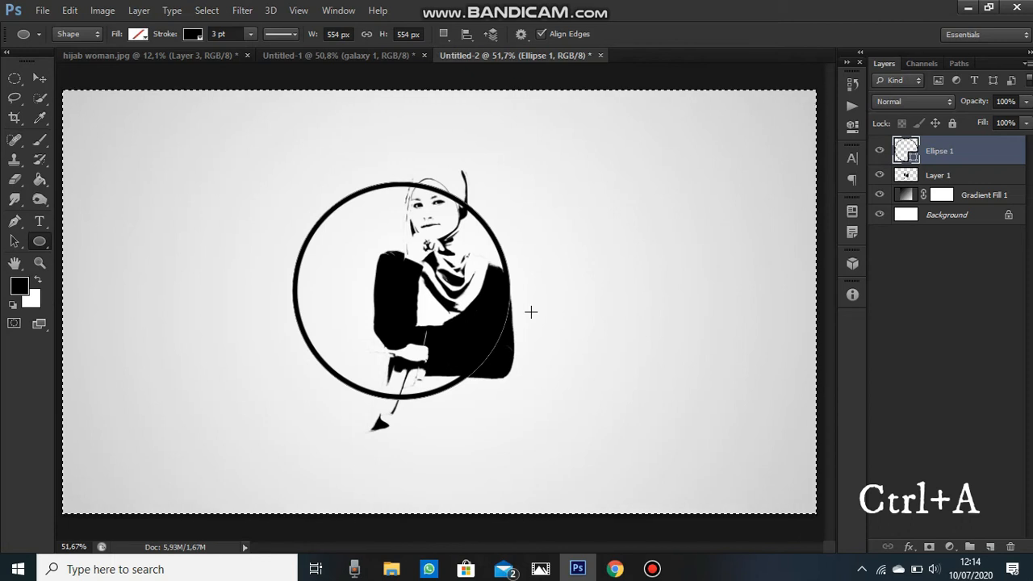
key(v)
click(320, 35)
click(379, 34)
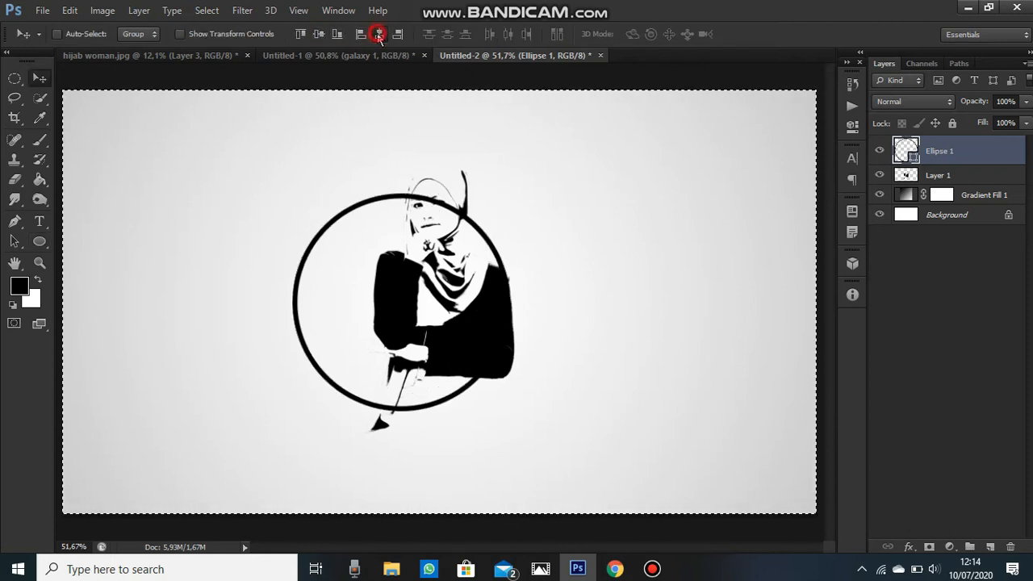
key(ctrl+d)
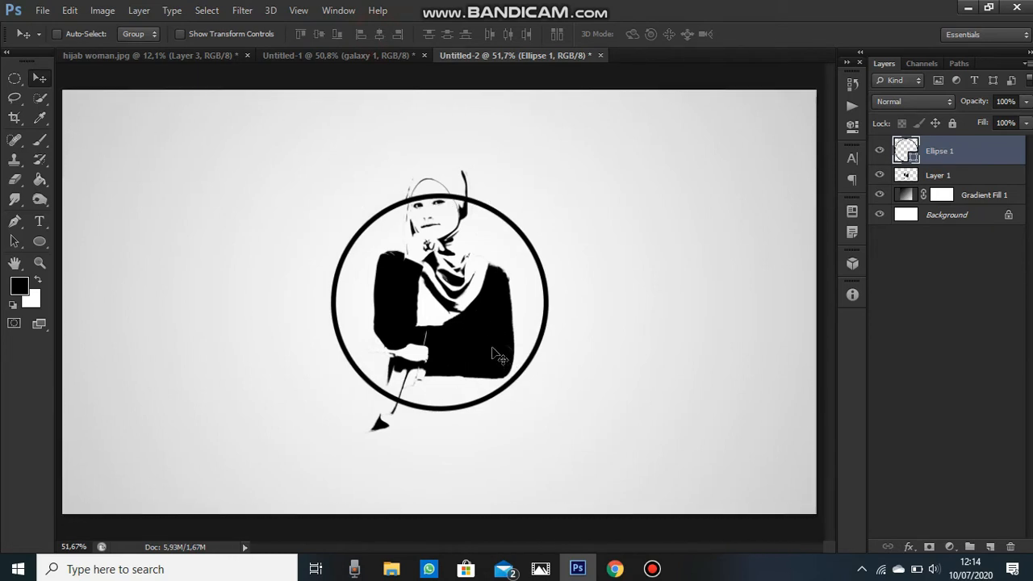
Move the circle up to frame the woman's head and torso, and enlarge it to about 106%.
drag(490, 315, 490, 276)
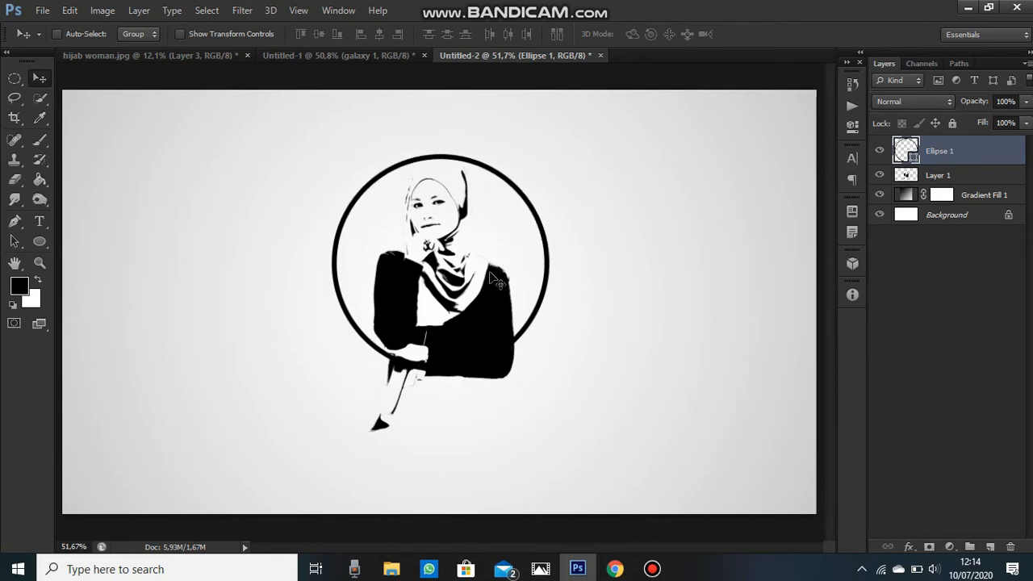
key(ctrl+t)
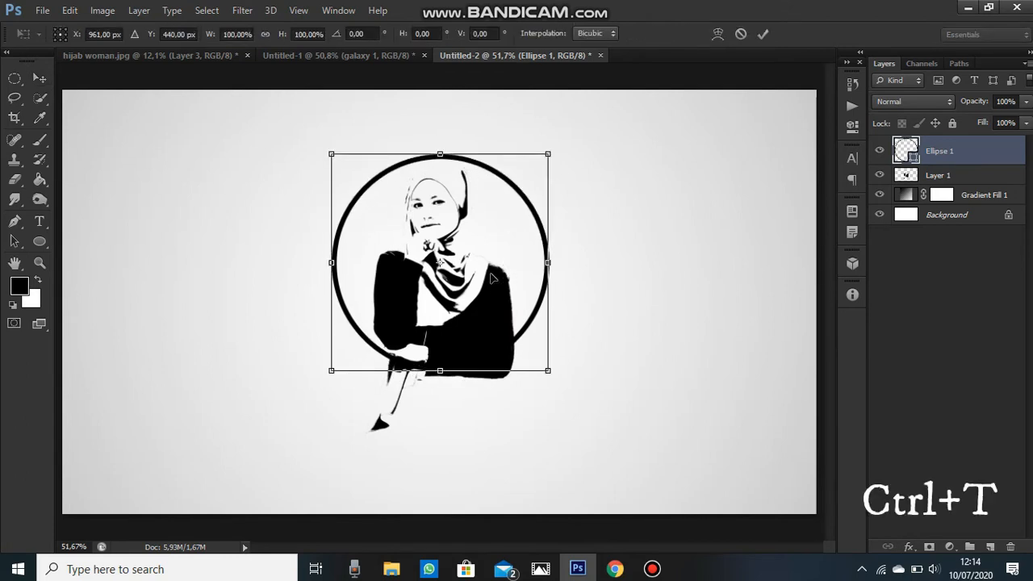
drag(550, 370, 554, 379)
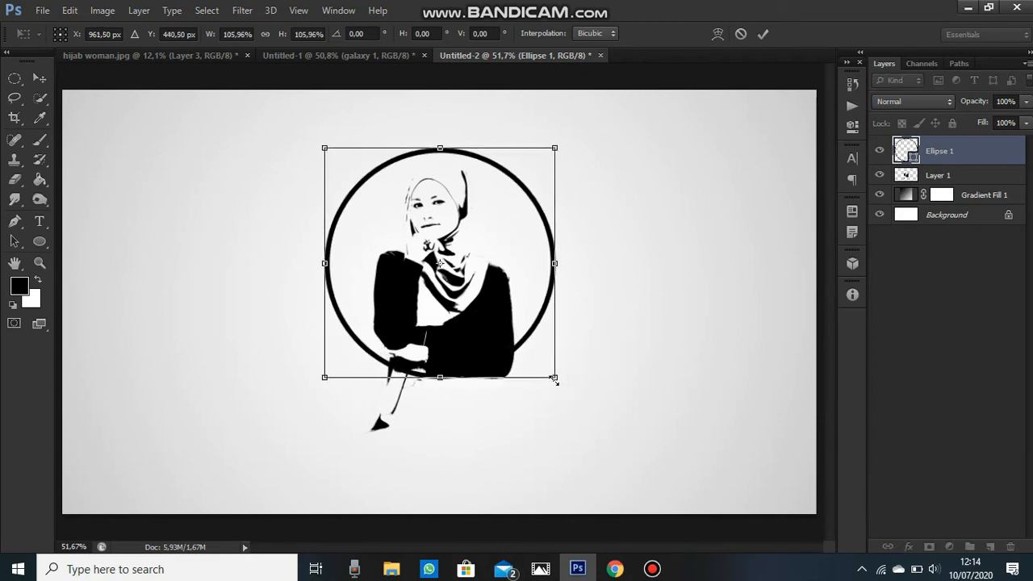
click(763, 38)
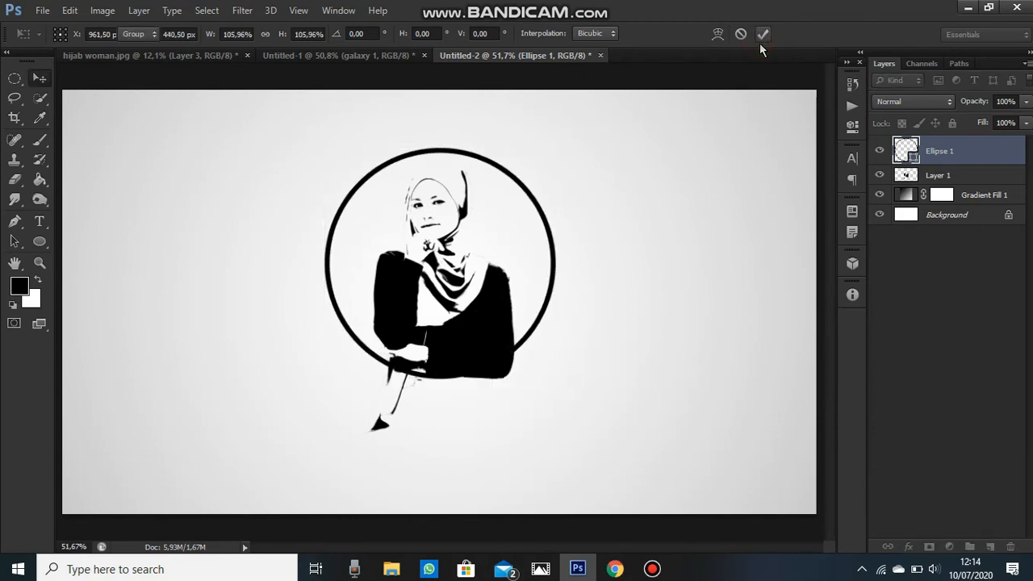
Nudge the circle slightly upward to fine-tune its position around the woman's head and arms.
key(Left)
key(Left)
key(Right)
key(Right)
key(Down)
key(Down)
key(Down)
key(Left)
key(Left)
key(Left)
key(Left)
key(Left)
key(Down)
key(Up)
key(Up)
key(Up)
key(Up)
key(Up)
key(Left)
key(Up)
key(Up)
key(Left)
key(Up)
key(Right)
key(Up)
key(Right)
key(Up)
key(Right)
key(Up)
key(Right)
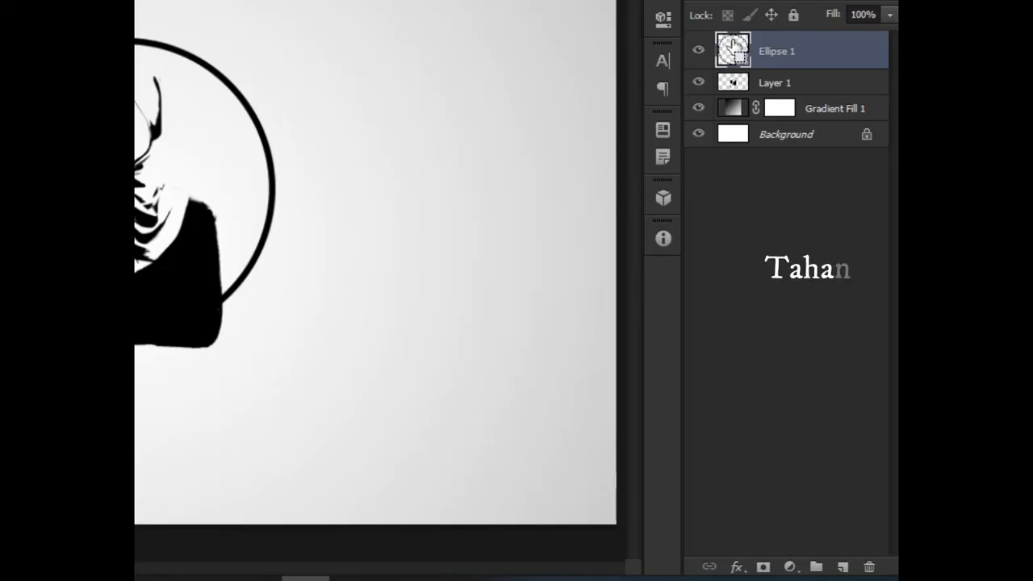
Load the Ellipse 1 outline as a selection and add it as a layer mask on Layer 1.
ctrl+click(732, 44)
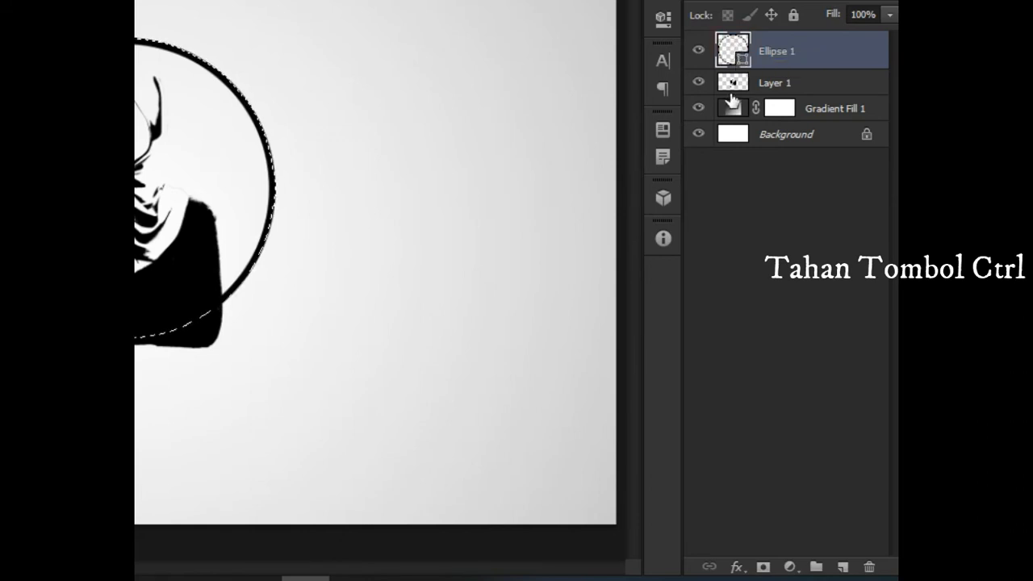
click(791, 82)
click(764, 567)
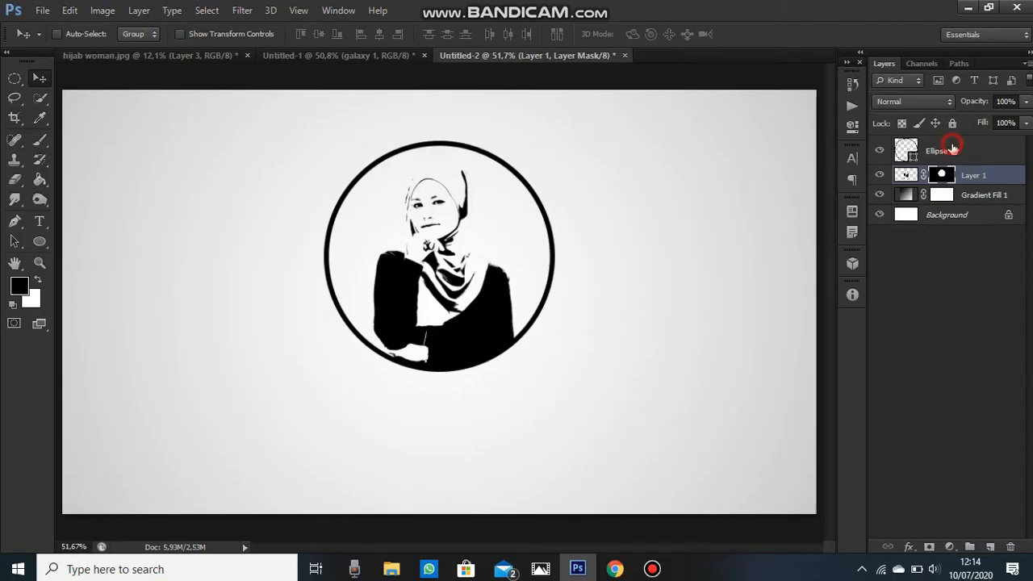
Duplicate the Ellipse 1 layer and scale the copy down to about 94% as an inner ring.
click(953, 150)
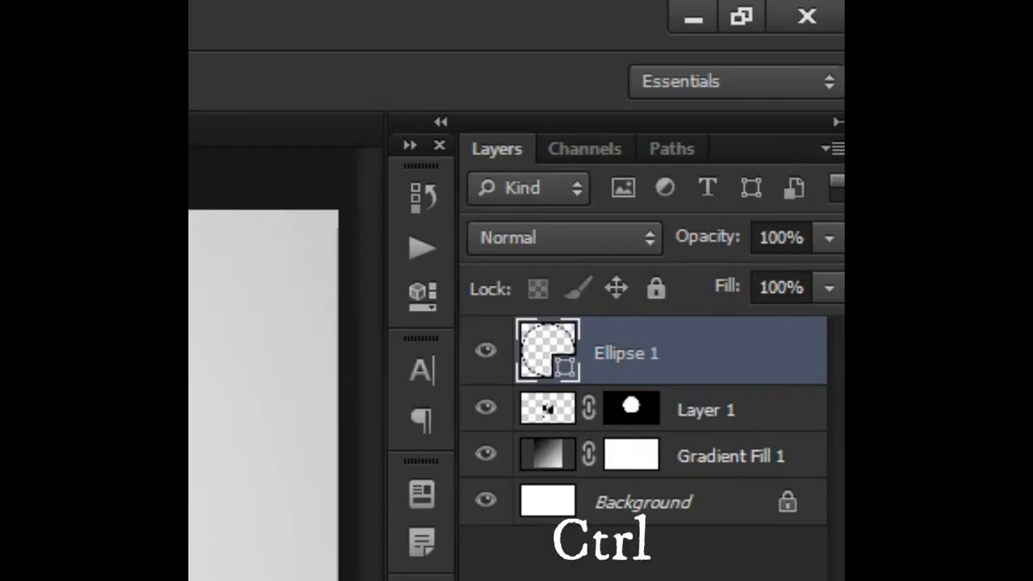
key(ctrl+j)
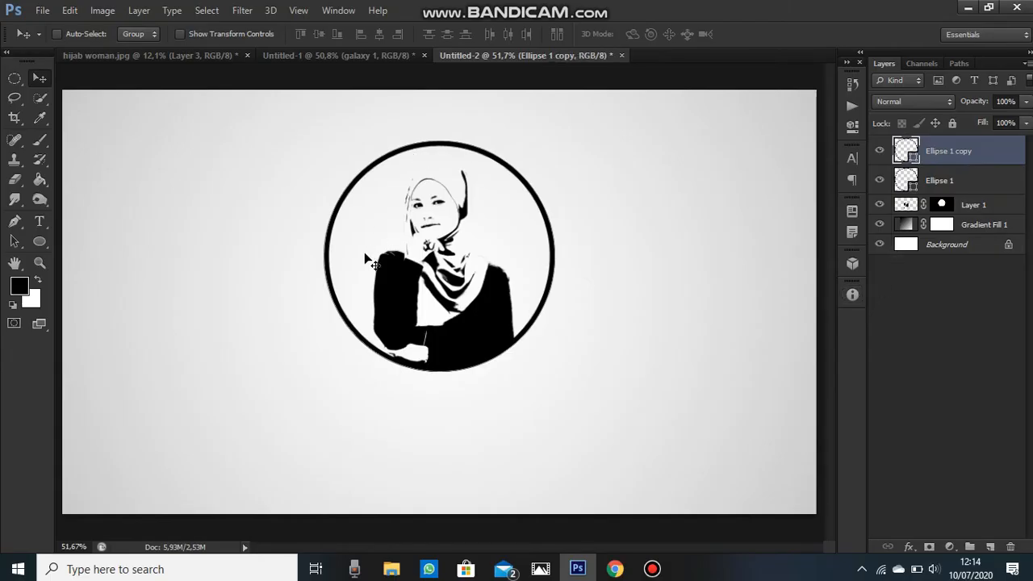
click(39, 241)
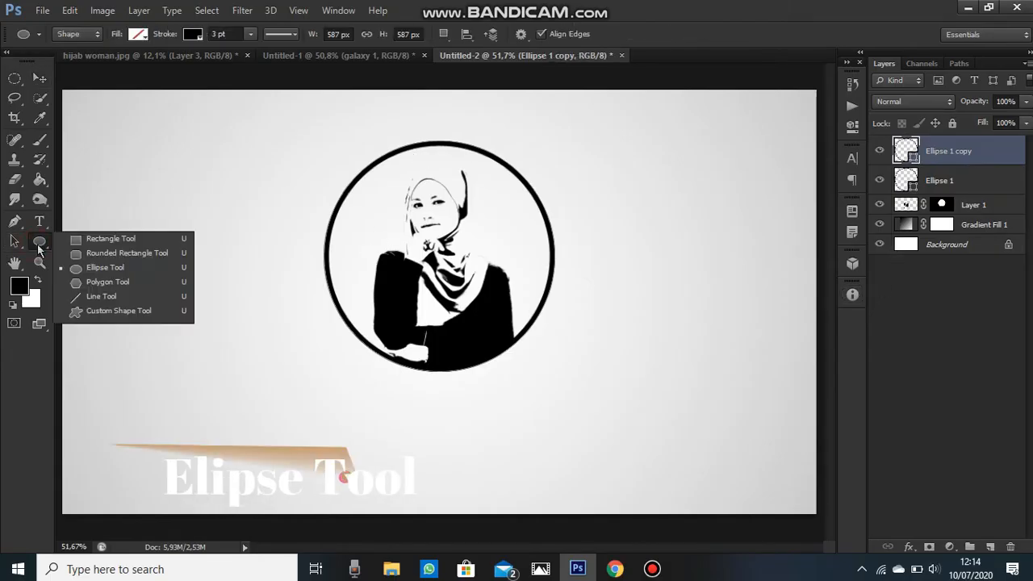
click(93, 268)
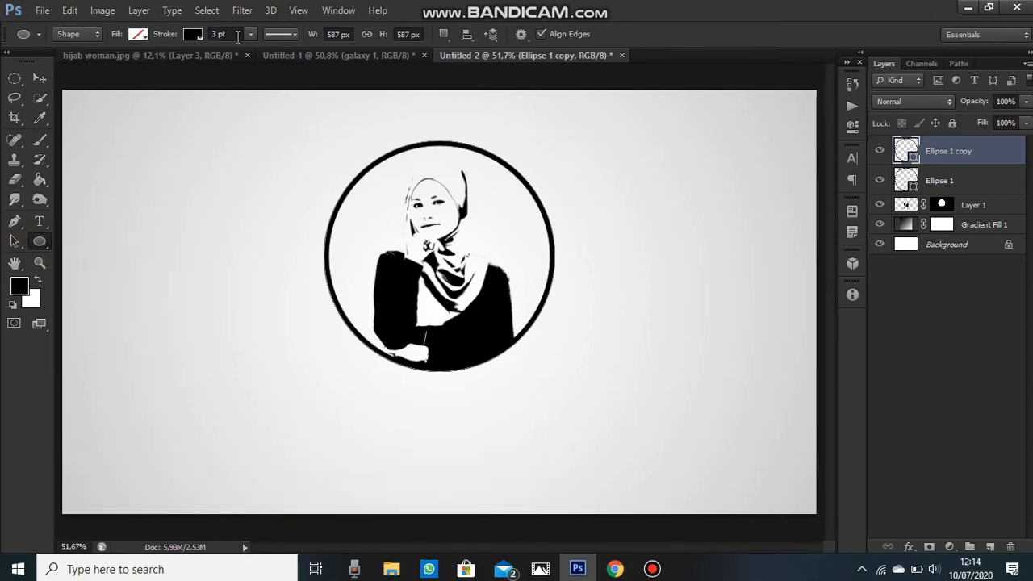
key(ctrl+t)
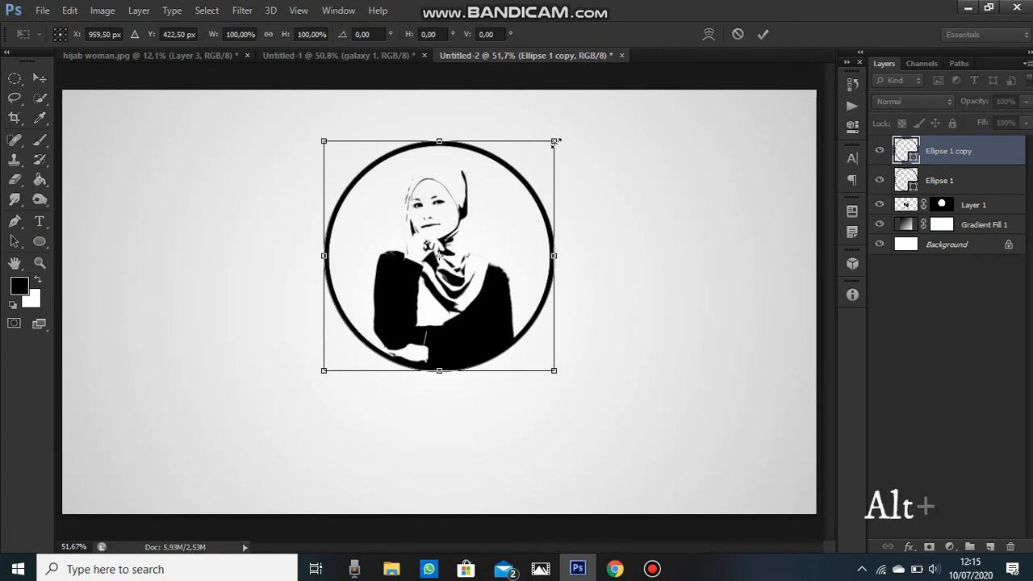
mouse_move(555, 141)
mouse_down()
mouse_move(544, 153)
mouse_move(556, 157)
mouse_up()
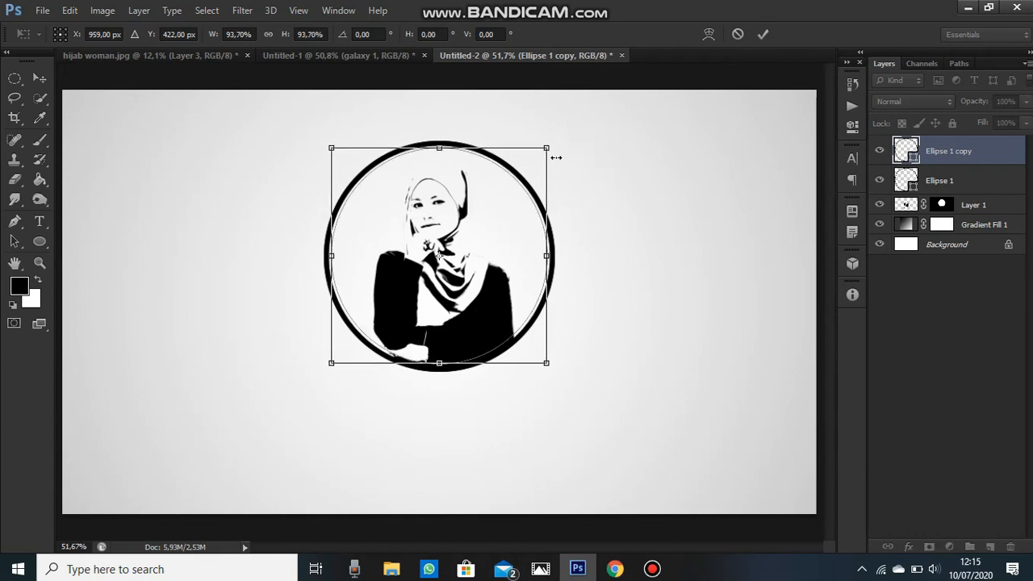
click(764, 36)
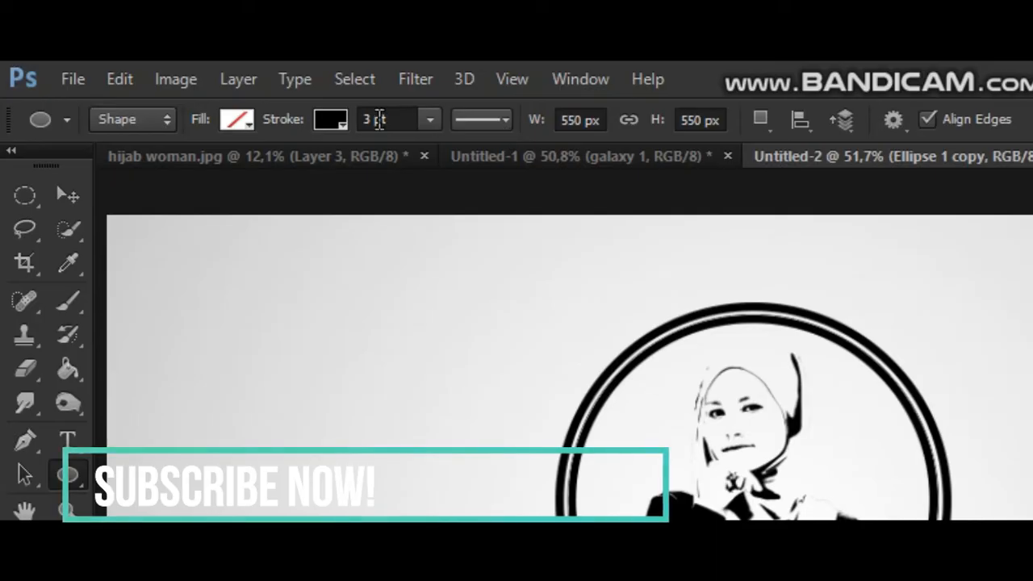
Give the inner ring on the Ellipse 1 copy layer a dotted stroke 1,3 pt wide.
click(500, 122)
click(560, 273)
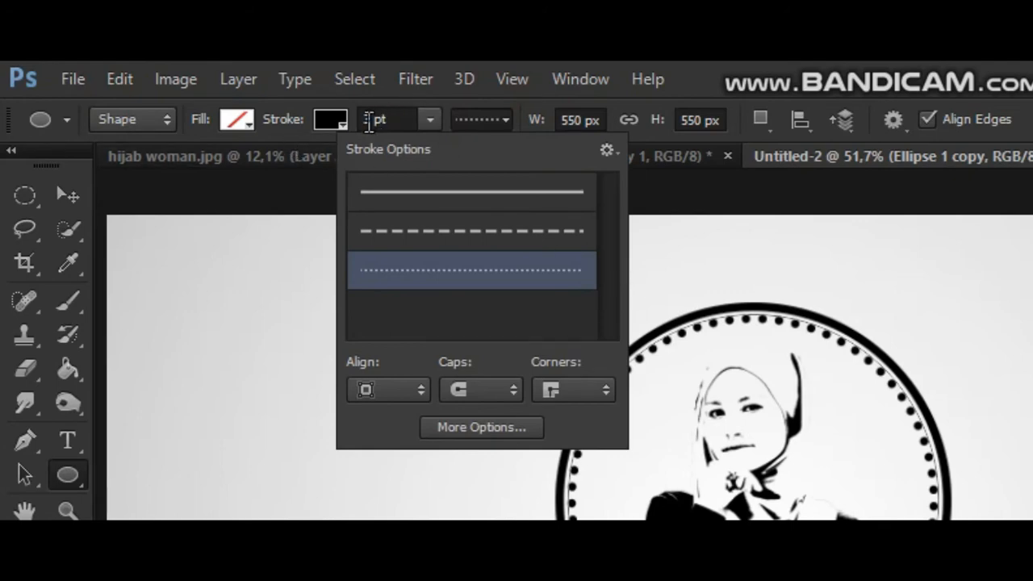
click(369, 120)
text(1)
text(,3)
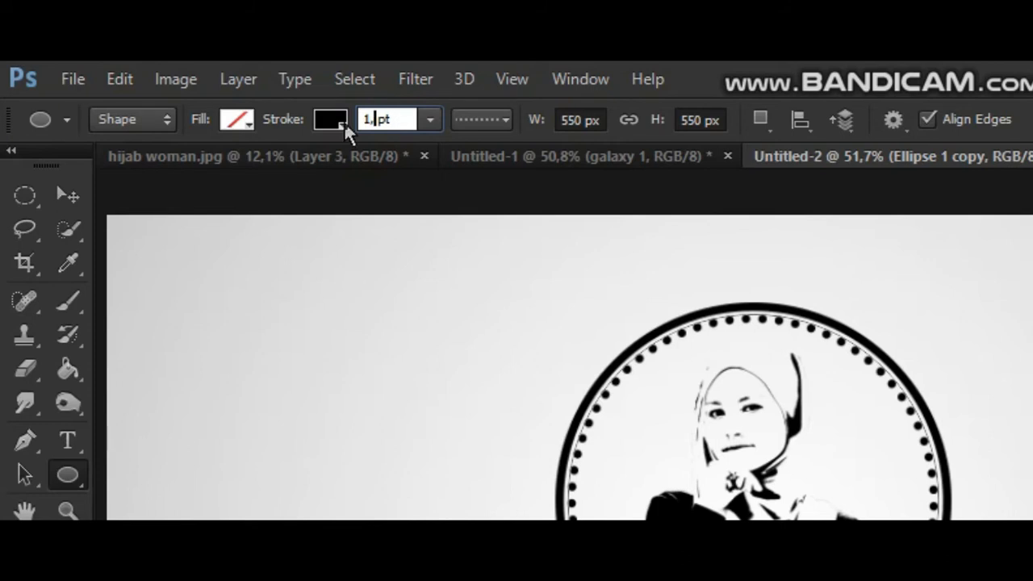
key(Return)
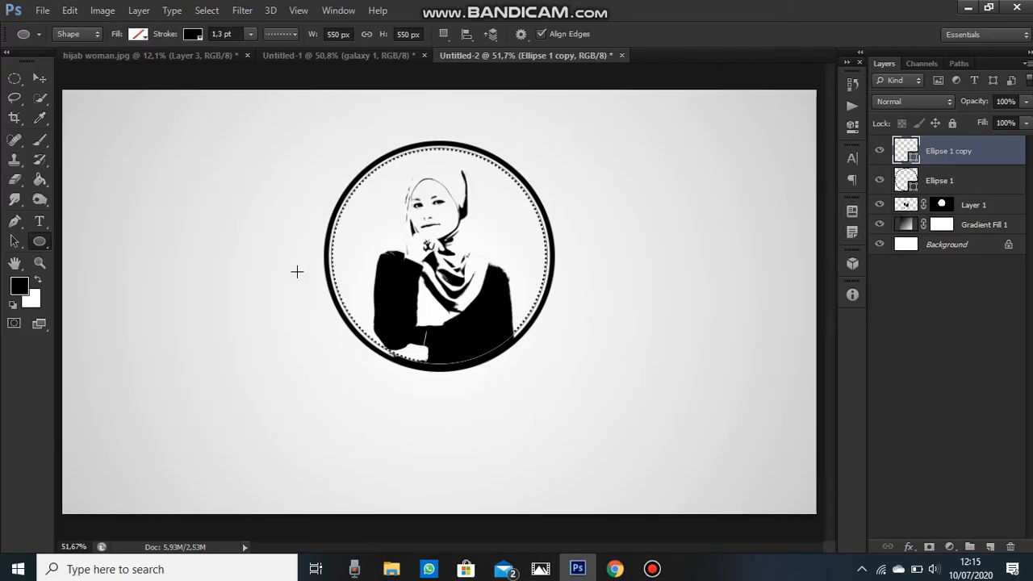
Add the text "Subscrbe Now!" in 6 pt Agency FB Bold and place it centred just below the circle.
click(40, 222)
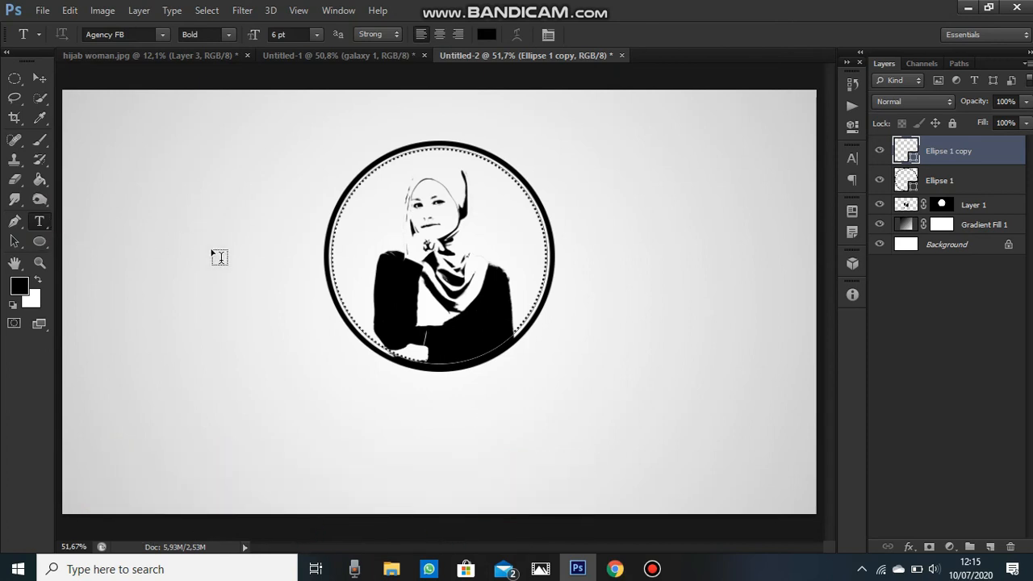
click(162, 34)
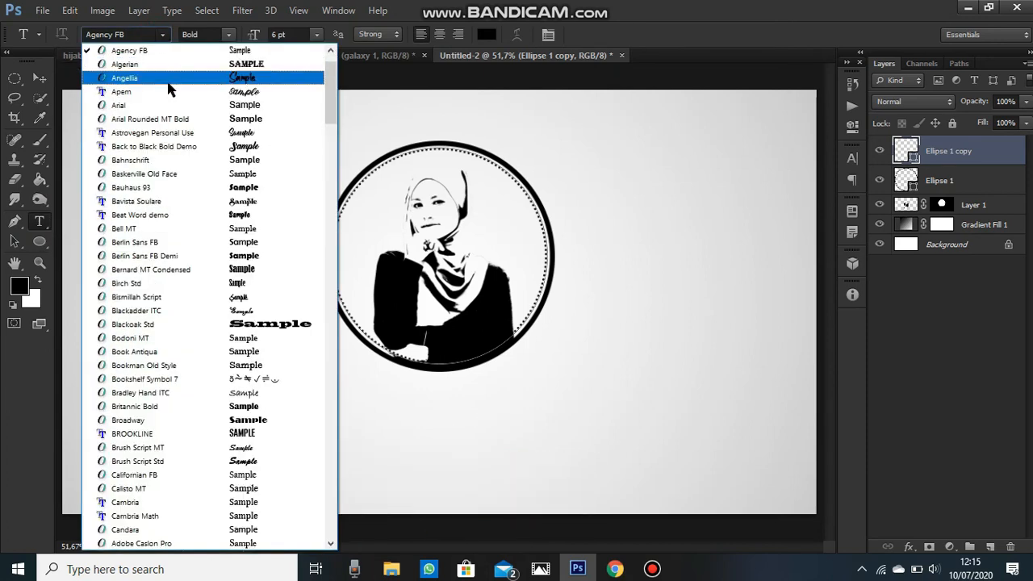
click(198, 52)
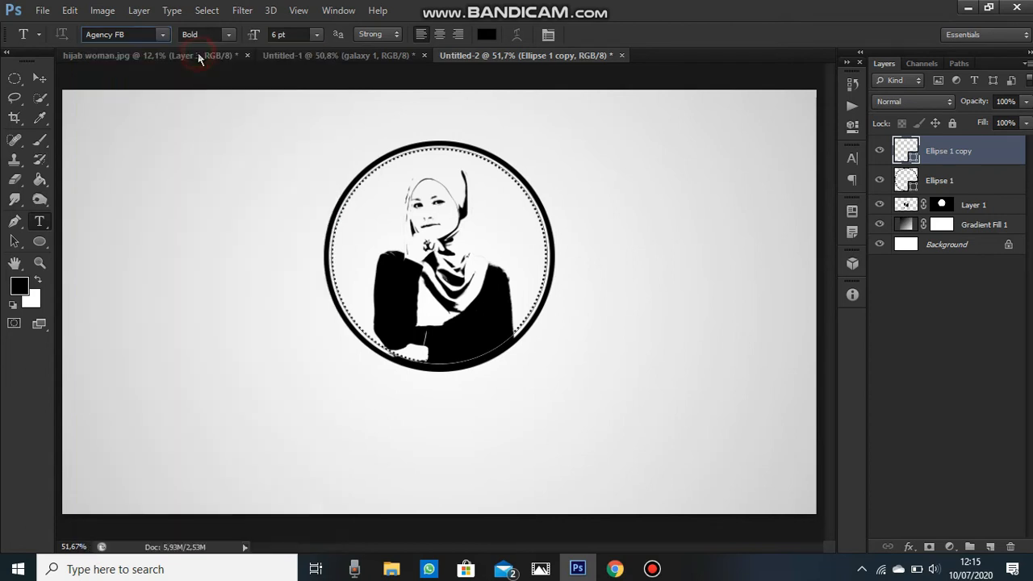
click(347, 438)
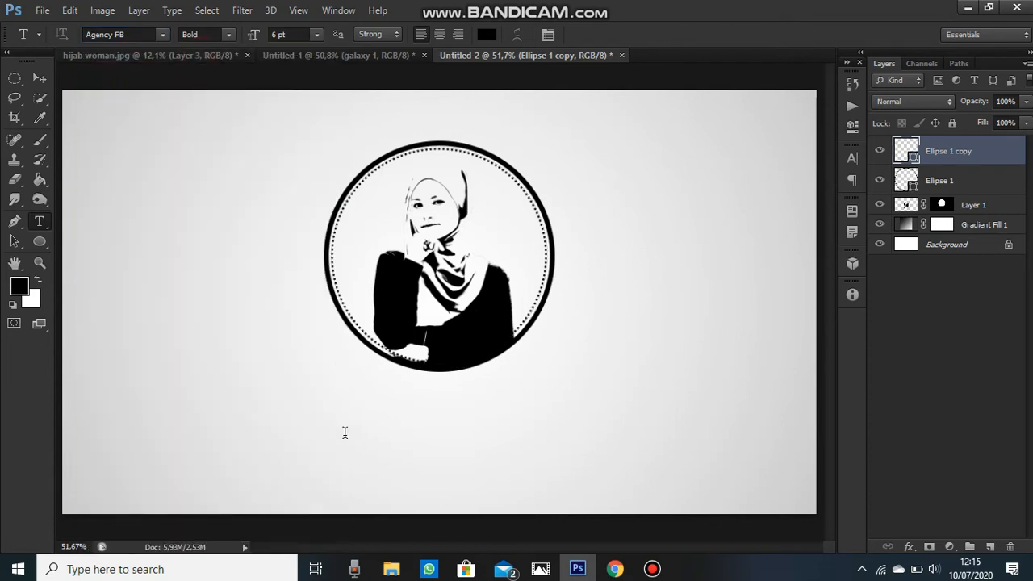
text(Subscribe Now!)
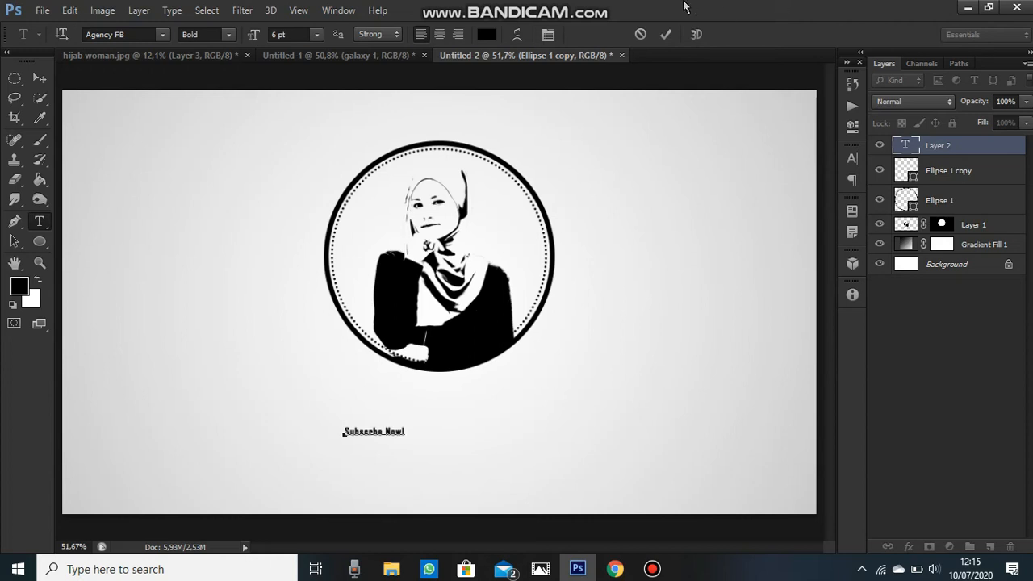
drag(401, 468, 468, 438)
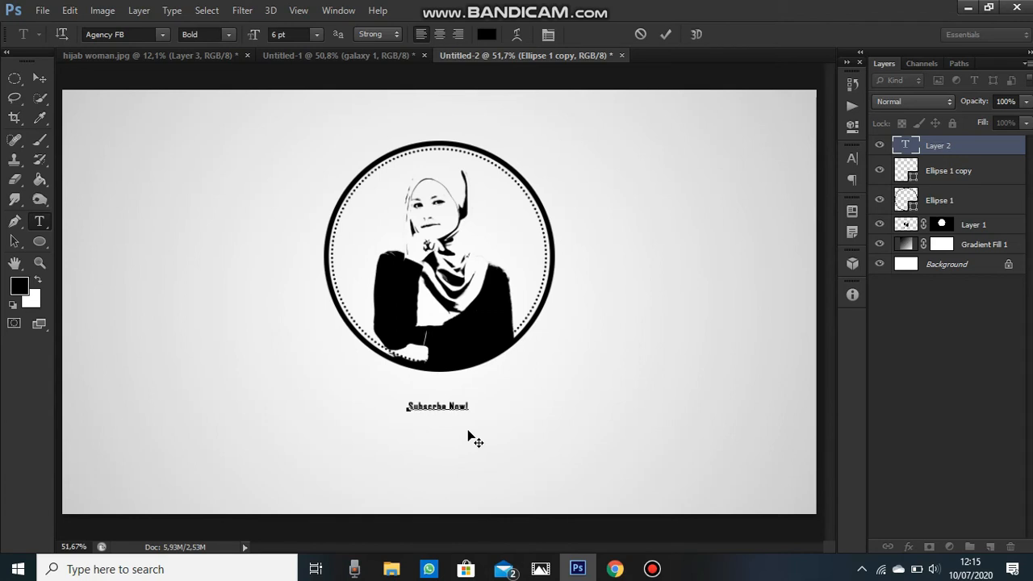
click(665, 35)
Start a free transform of the text below the circle.
key(ctrl+t)
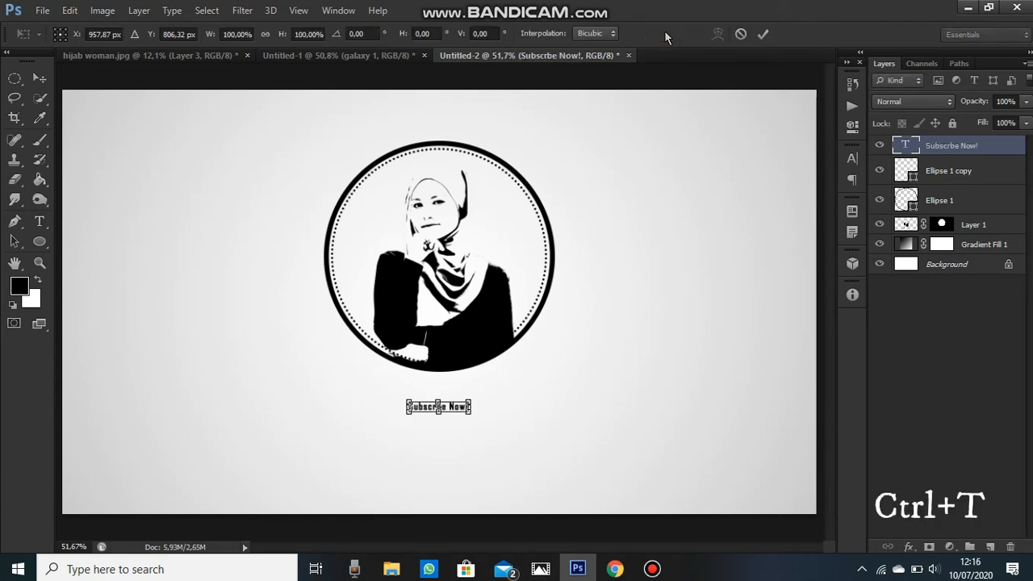